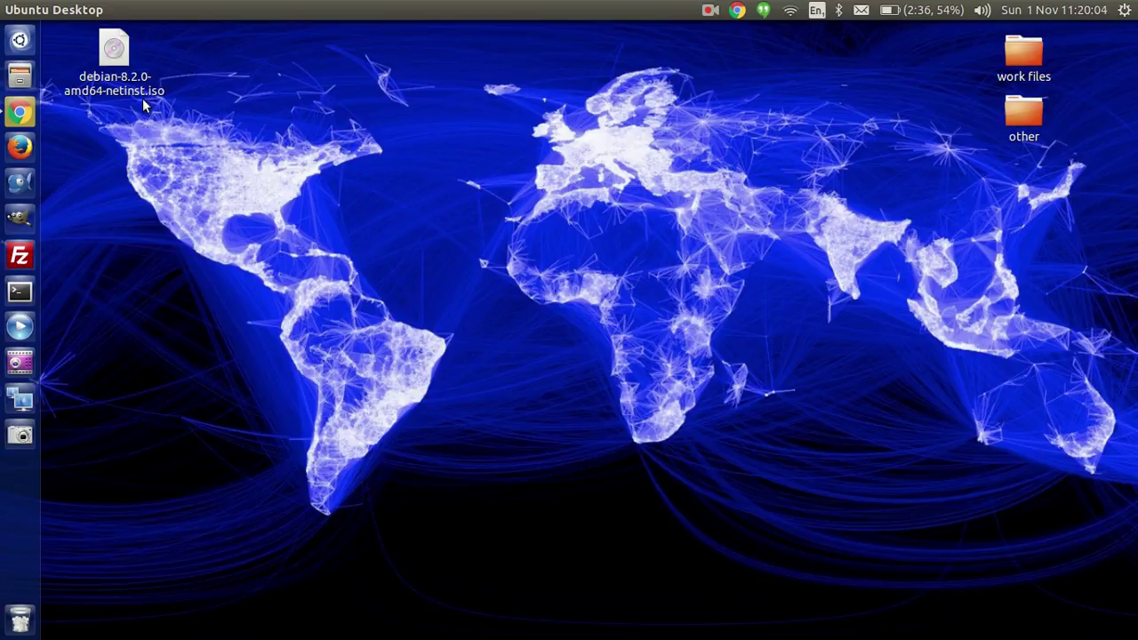
Step: Point out the Desktop netinst ISO, then Google 'debian get' and open the Getting Debian result
{"action": "left_click", "coordinate": [114, 51]}
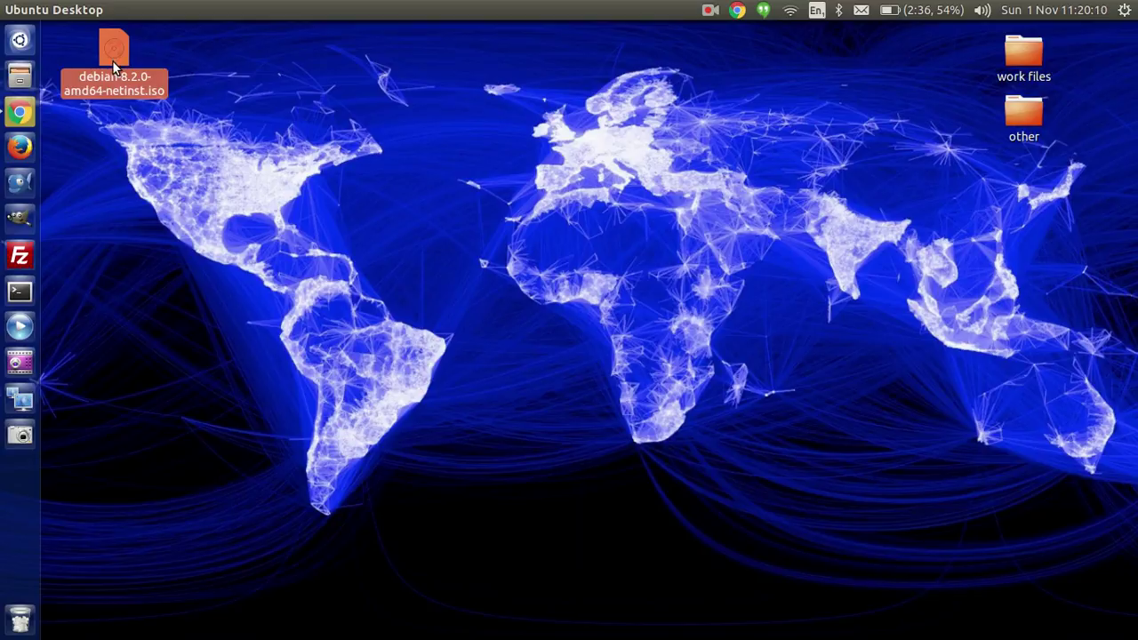
{"action": "left_click", "coordinate": [26, 114]}
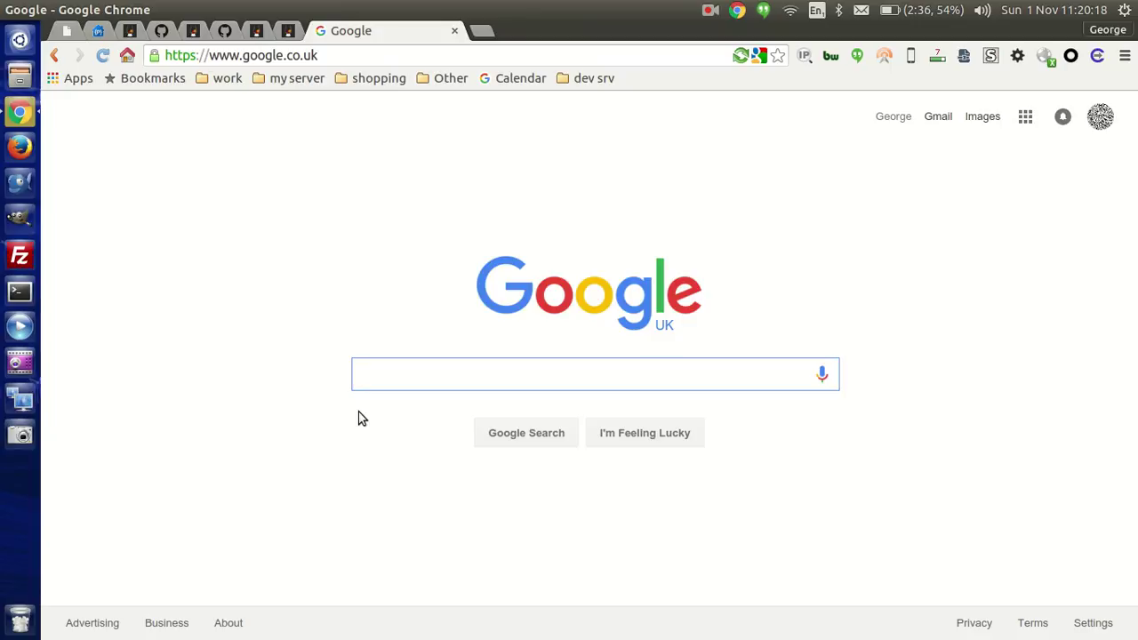
{"action": "type", "text": "debian"}
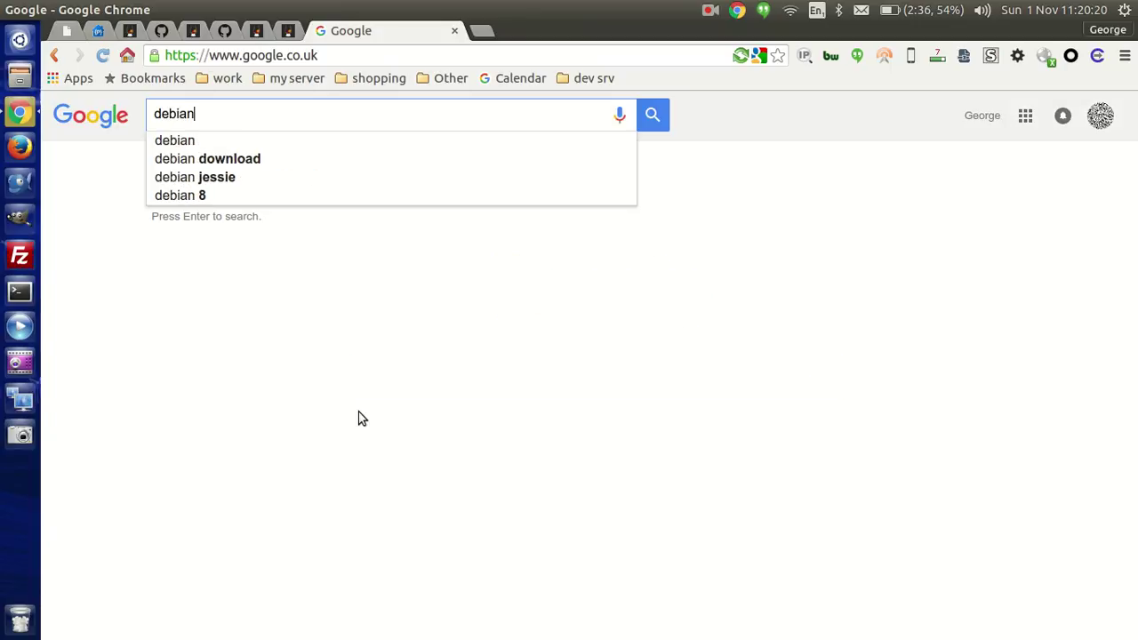
{"action": "type", "text": " get"}
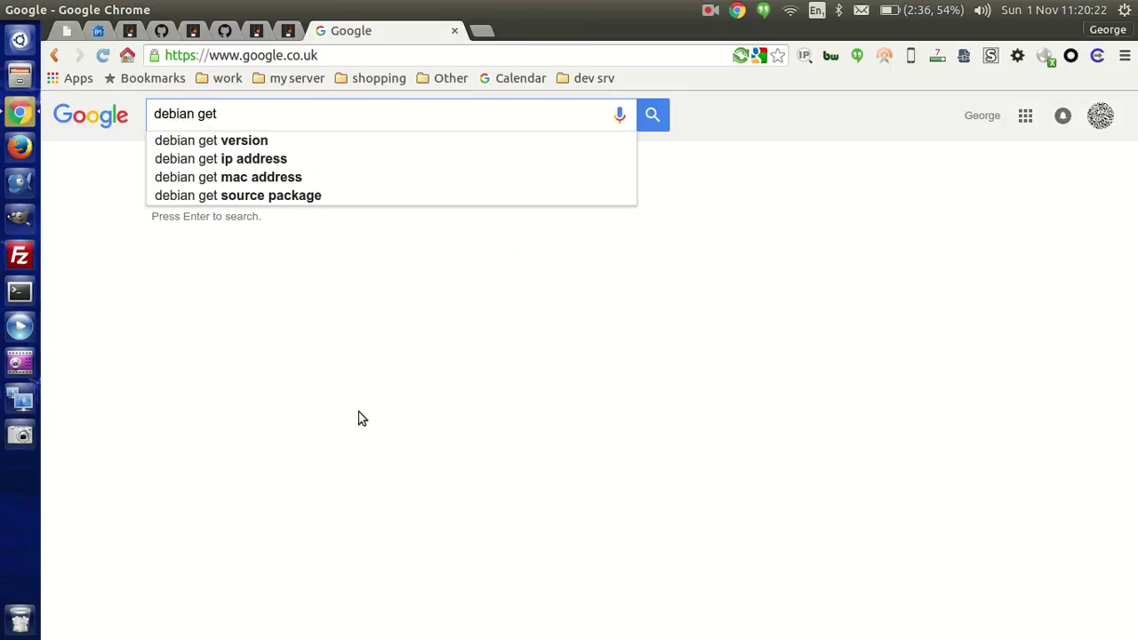
{"action": "key", "text": "Return"}
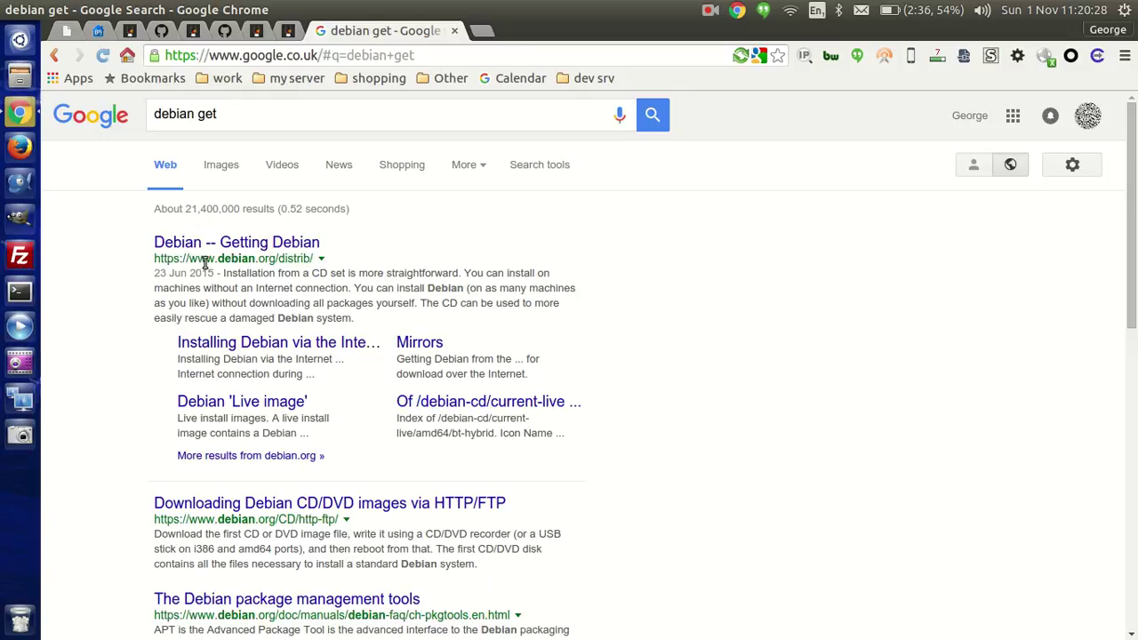
{"action": "left_click", "coordinate": [274, 242]}
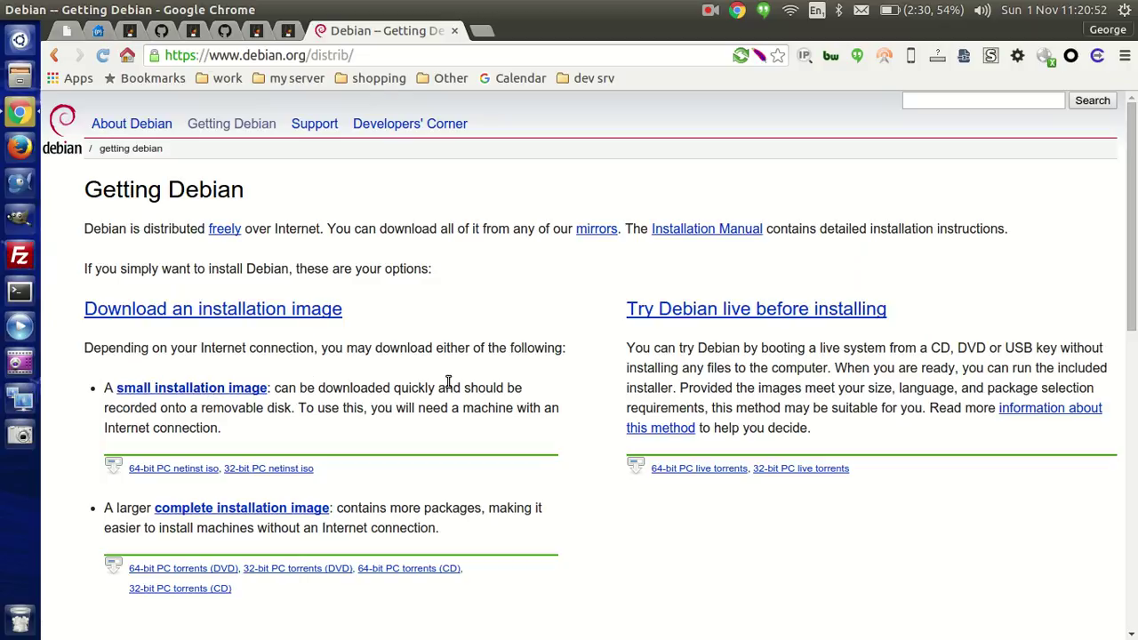
Step: Start the 64-bit PC netinst ISO download, cancel the duplicate save, and close Chrome
{"action": "left_click", "coordinate": [194, 472]}
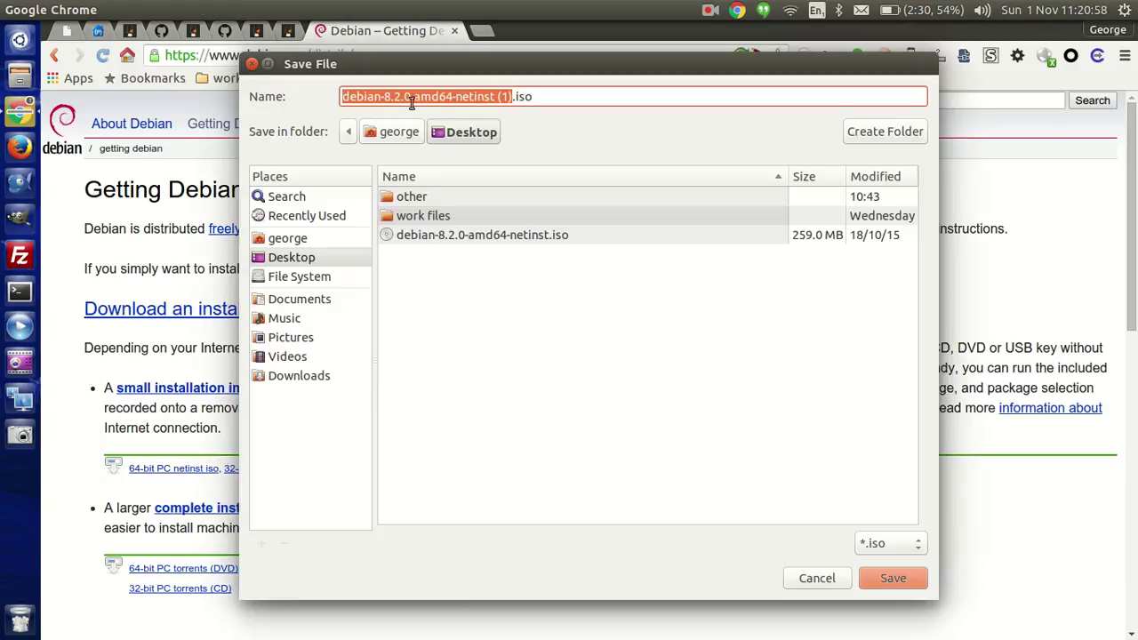
{"action": "left_click", "coordinate": [816, 579]}
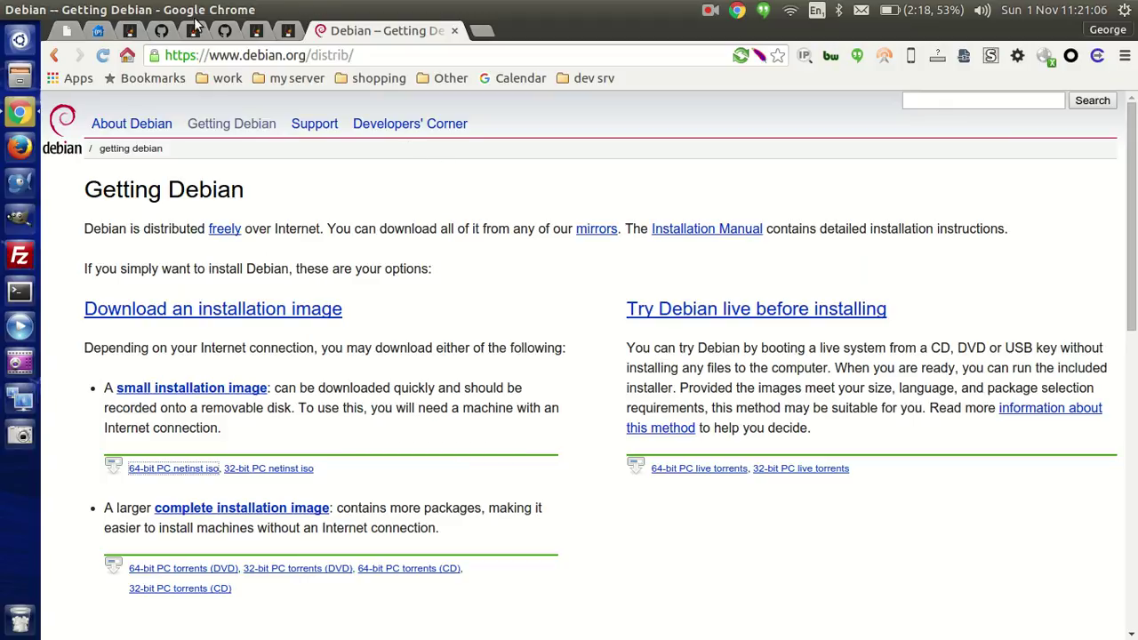
{"action": "mouse_move", "coordinate": [167, 13]}
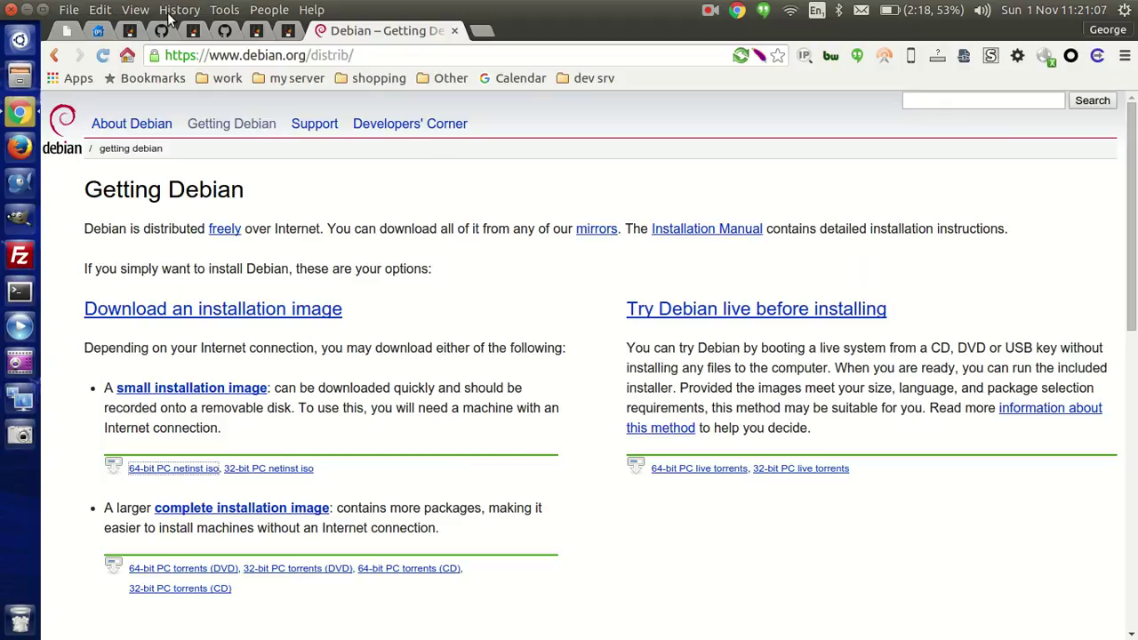
Step: Close the browser, search the Dash for 'vir', and launch VirtualBox
{"action": "left_click", "coordinate": [12, 13]}
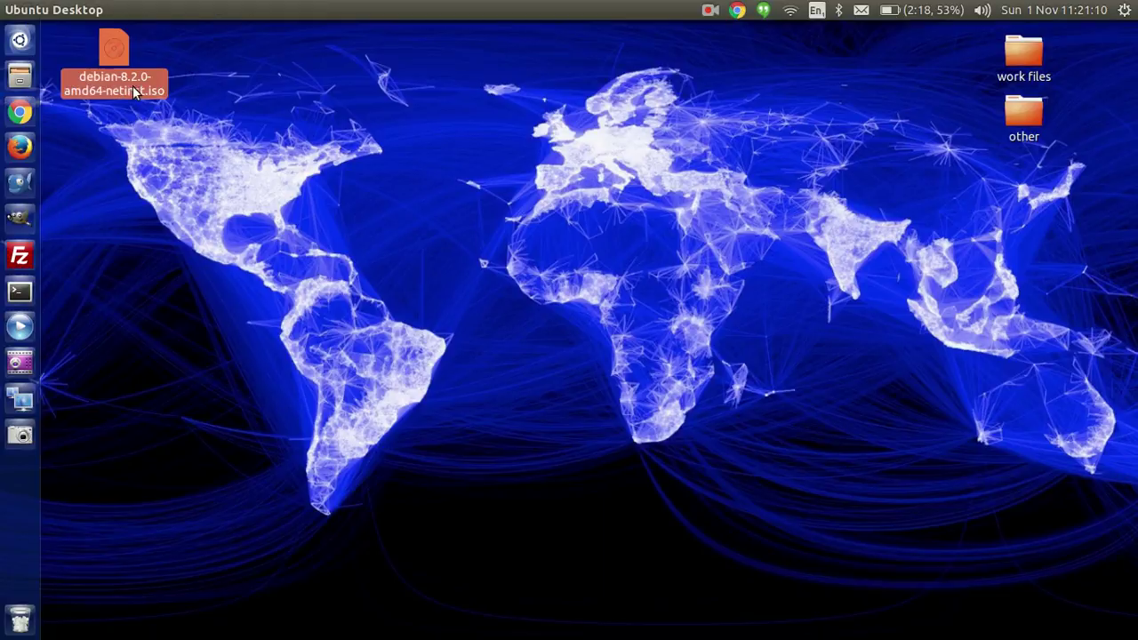
{"action": "left_click", "coordinate": [24, 48]}
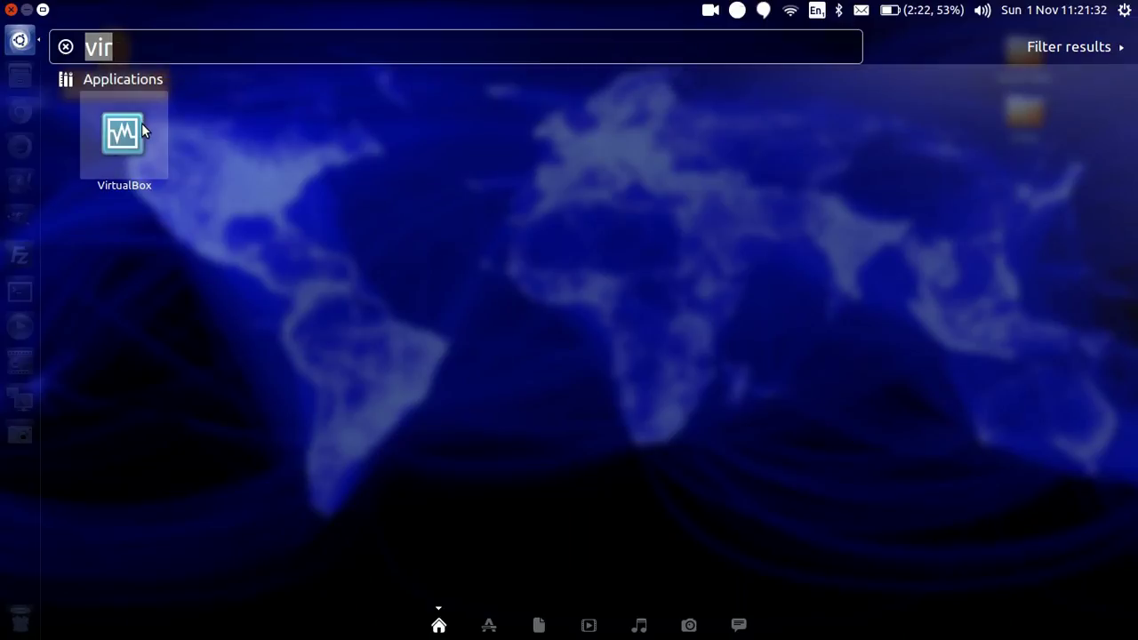
{"action": "left_click", "coordinate": [141, 122]}
Step: Reposition the VirtualBox Manager window and bring up the webdev machine's Settings
{"action": "left_click_drag", "start_coordinate": [295, 109], "coordinate": [336, 75]}
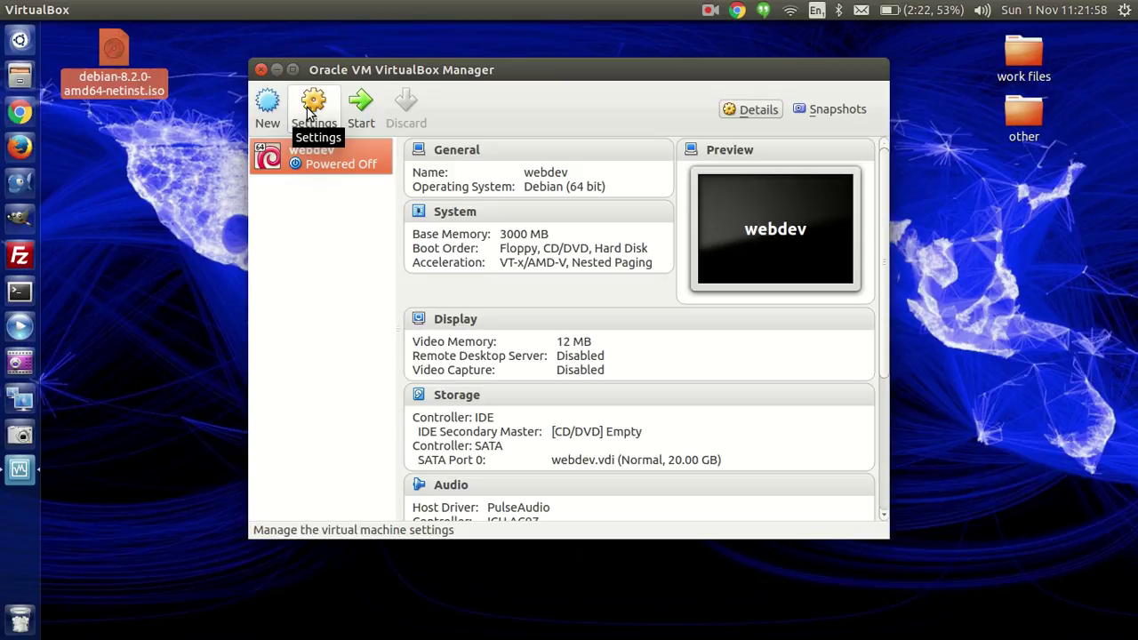
{"action": "left_click", "coordinate": [311, 106]}
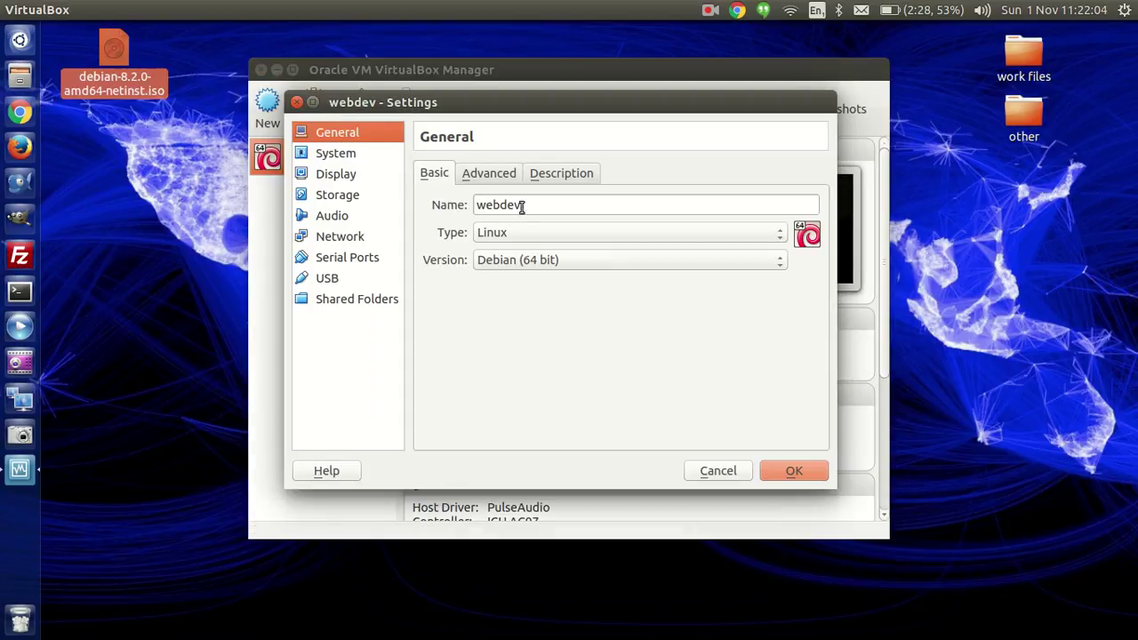
Step: Review webdev's Advanced, Description and Basic general options, then go to System settings
{"action": "left_click", "coordinate": [494, 177]}
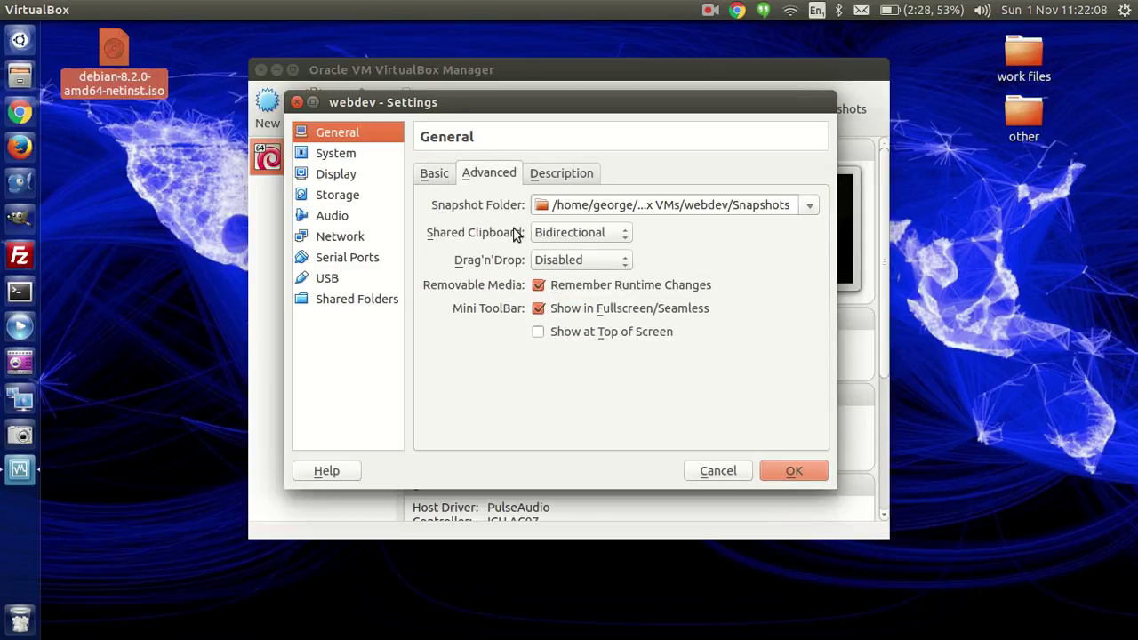
{"action": "left_click", "coordinate": [552, 174]}
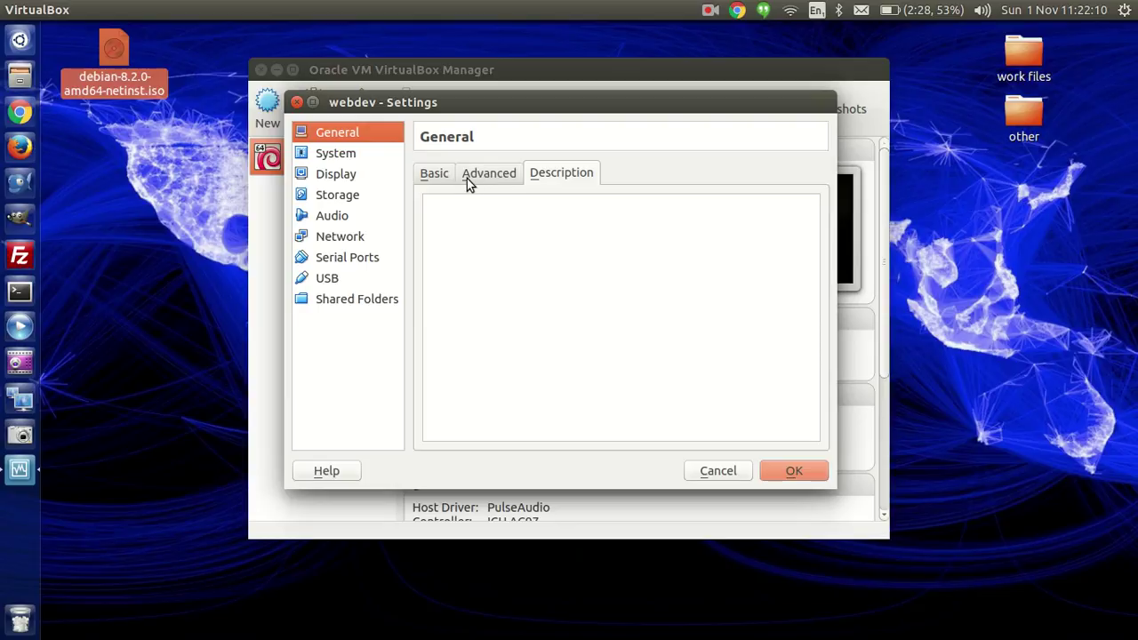
{"action": "left_click", "coordinate": [469, 181]}
{"action": "left_click", "coordinate": [427, 182]}
{"action": "left_click", "coordinate": [327, 156]}
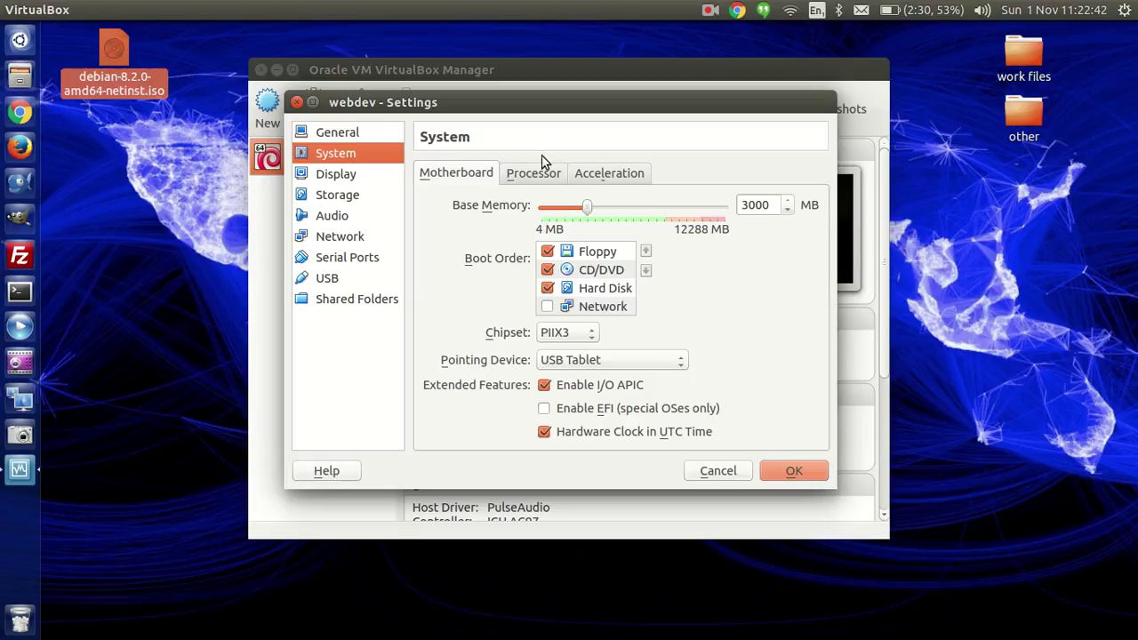
Step: Check the Acceleration options, return to Motherboard, then go to webdev's Display settings
{"action": "scroll", "coordinate": [548, 174], "scroll_direction": "down", "scroll_amount": 2}
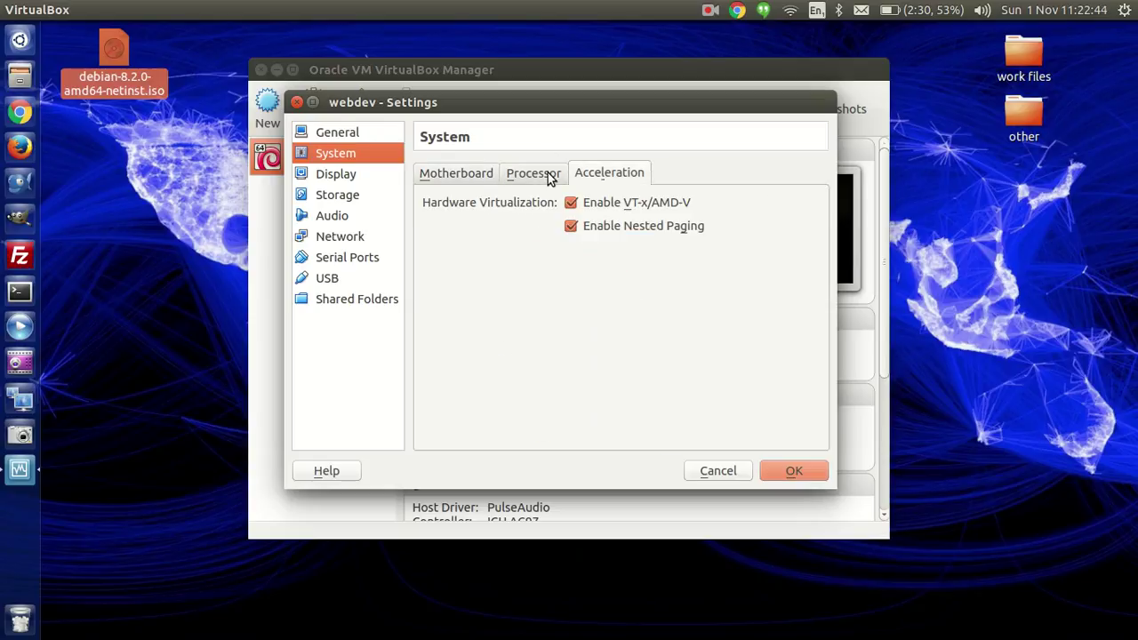
{"action": "scroll", "coordinate": [549, 175], "scroll_direction": "up", "scroll_amount": 1}
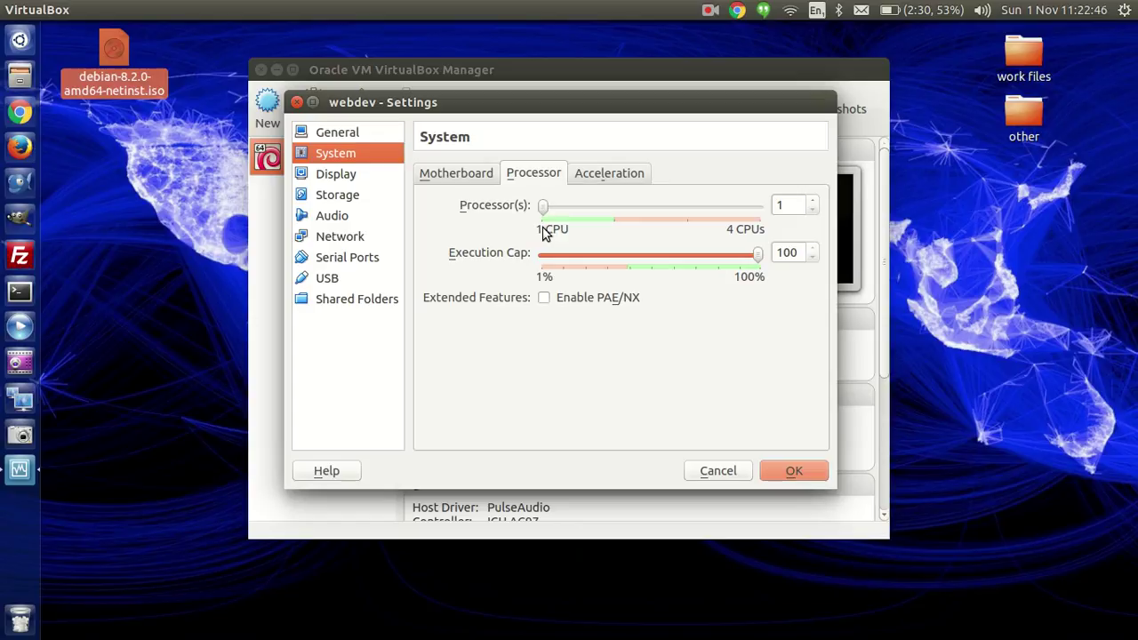
{"action": "left_click", "coordinate": [604, 182]}
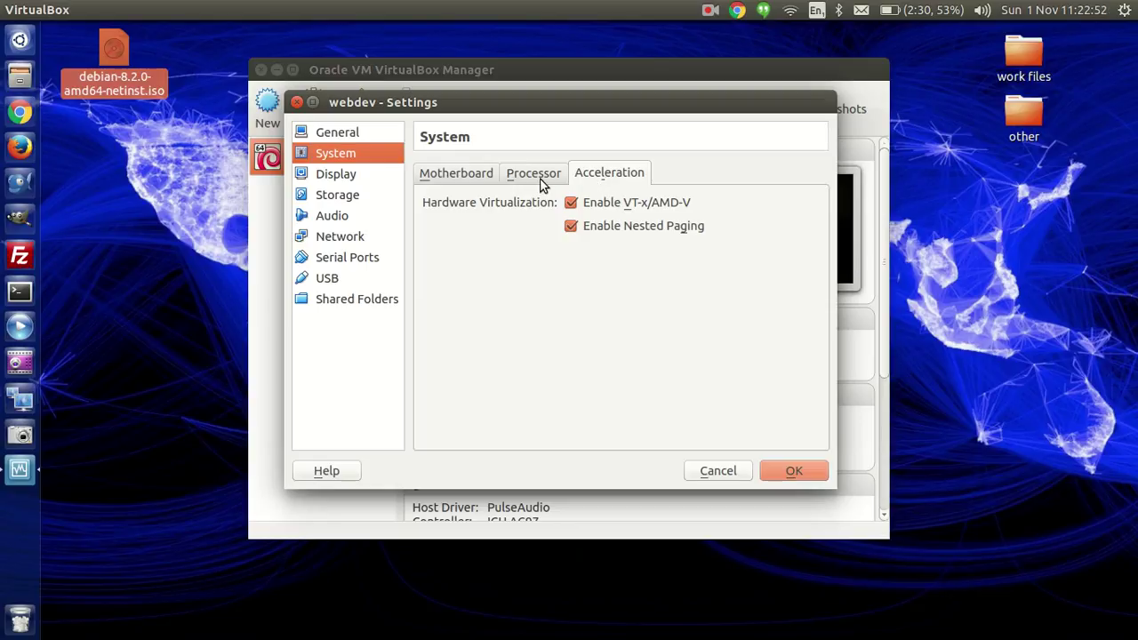
{"action": "left_click", "coordinate": [457, 175]}
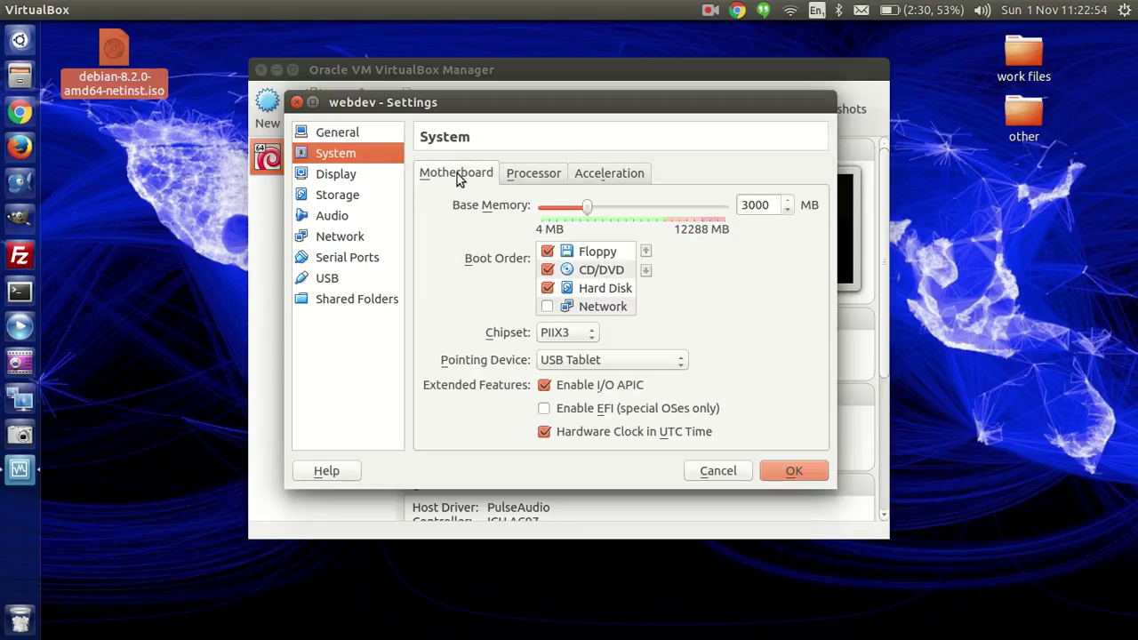
{"action": "left_click", "coordinate": [348, 178]}
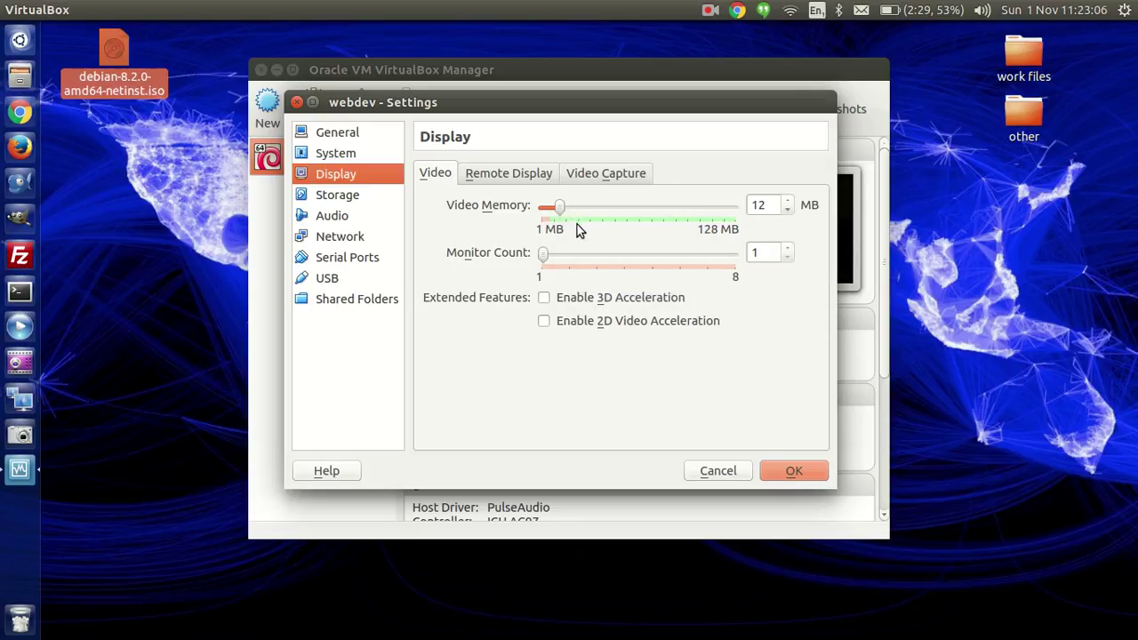
Step: Review the Remote Display, Video Capture and Screen options, then go to Storage settings
{"action": "left_click", "coordinate": [519, 179]}
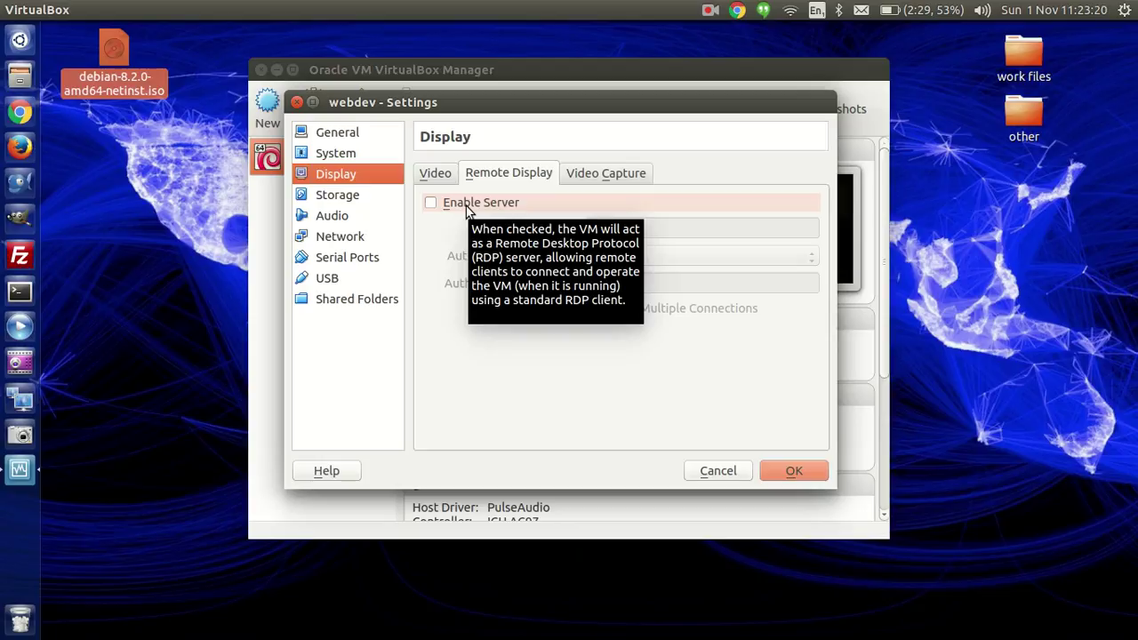
{"action": "left_click", "coordinate": [570, 175]}
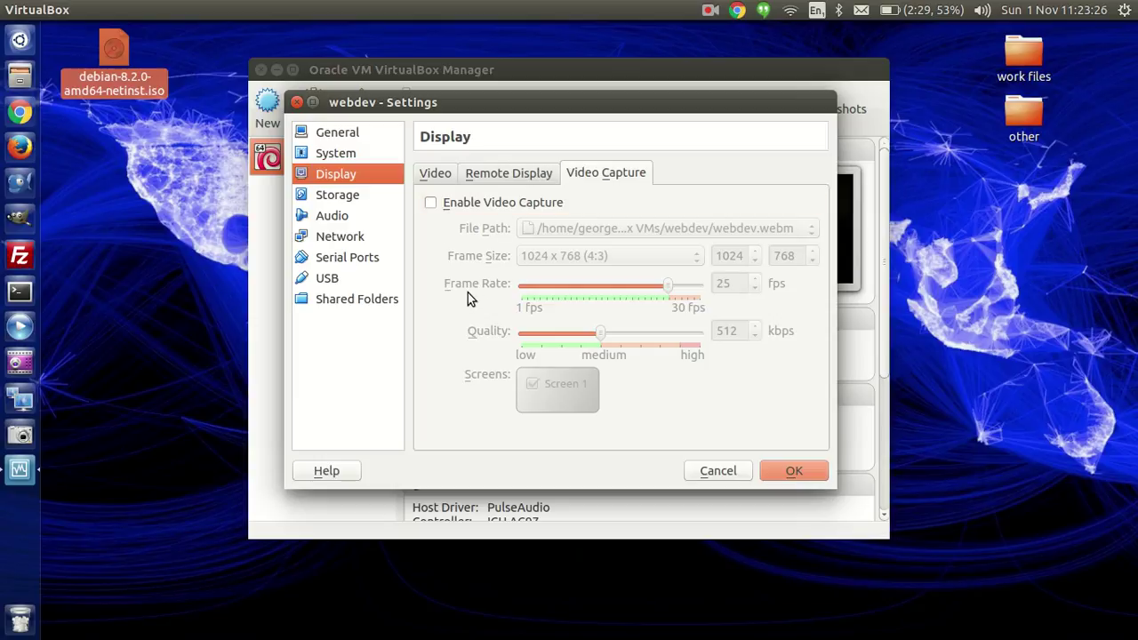
{"action": "left_click", "coordinate": [497, 178]}
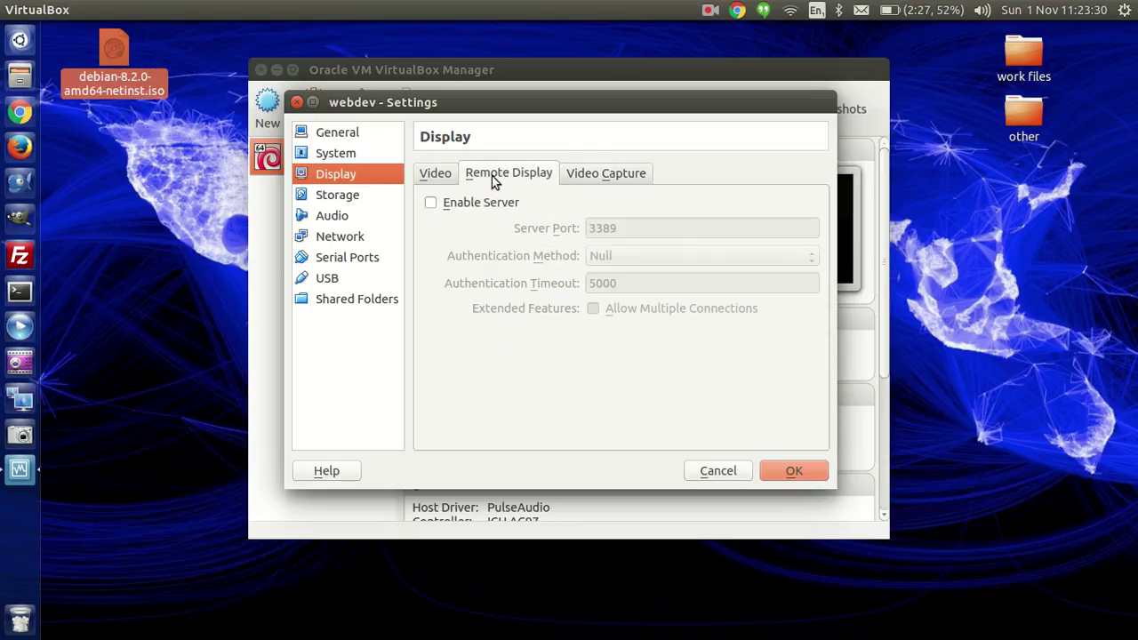
{"action": "left_click", "coordinate": [437, 174]}
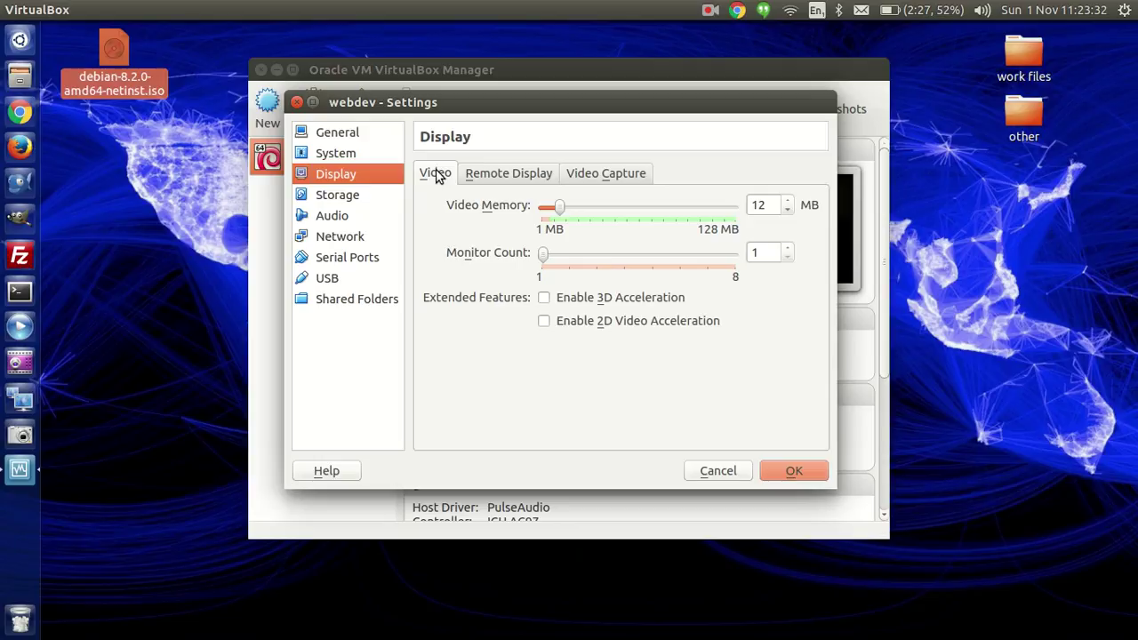
{"action": "left_click", "coordinate": [342, 197]}
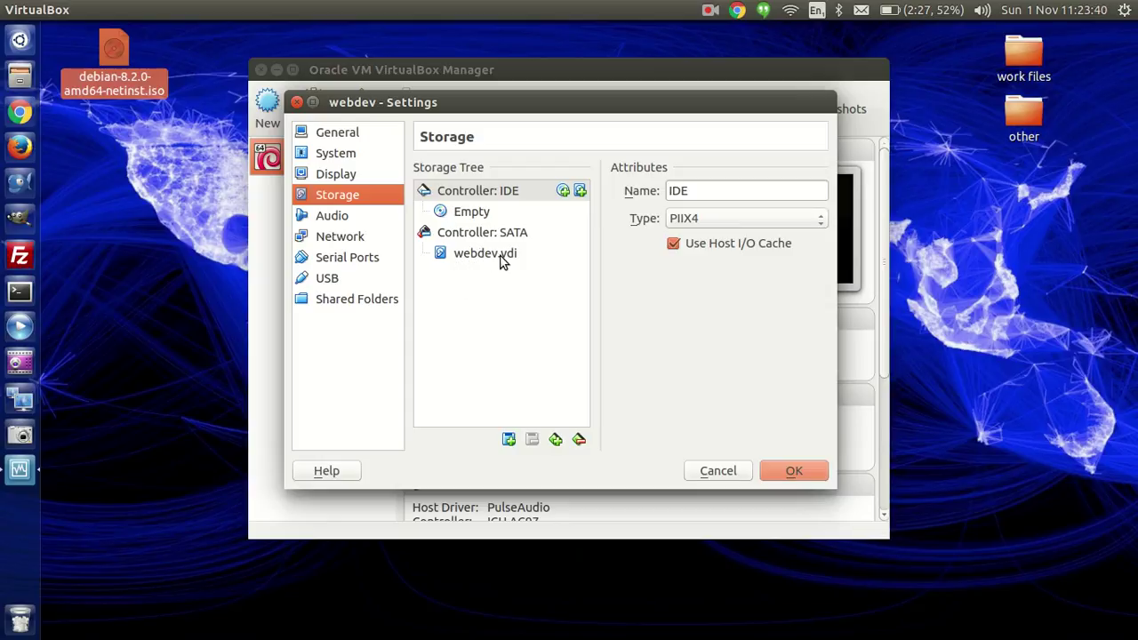
Step: Attach debian-8.2.0-amd64-netinst.iso from the Desktop to the empty IDE CD/DVD drive
{"action": "mouse_move", "coordinate": [502, 259]}
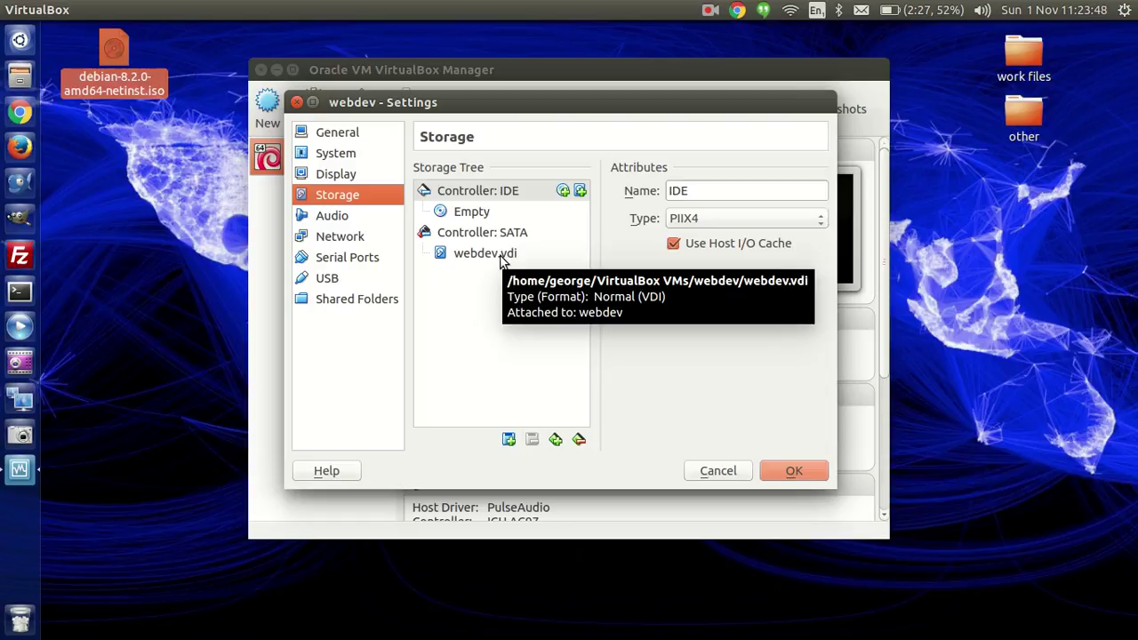
{"action": "key", "text": "Tab"}
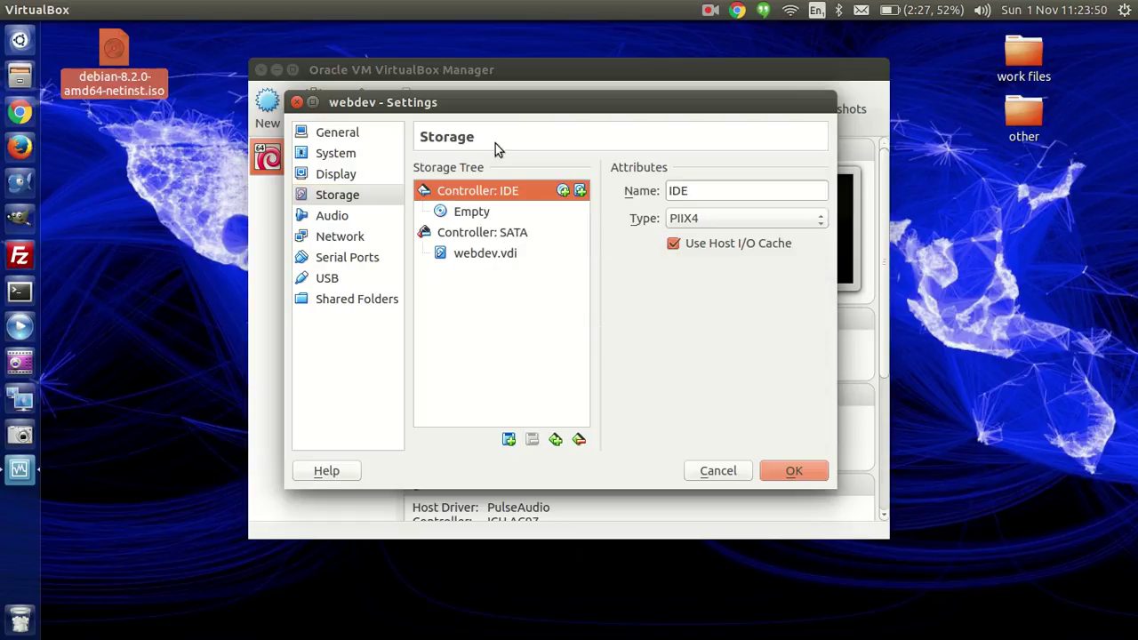
{"action": "left_click", "coordinate": [488, 222]}
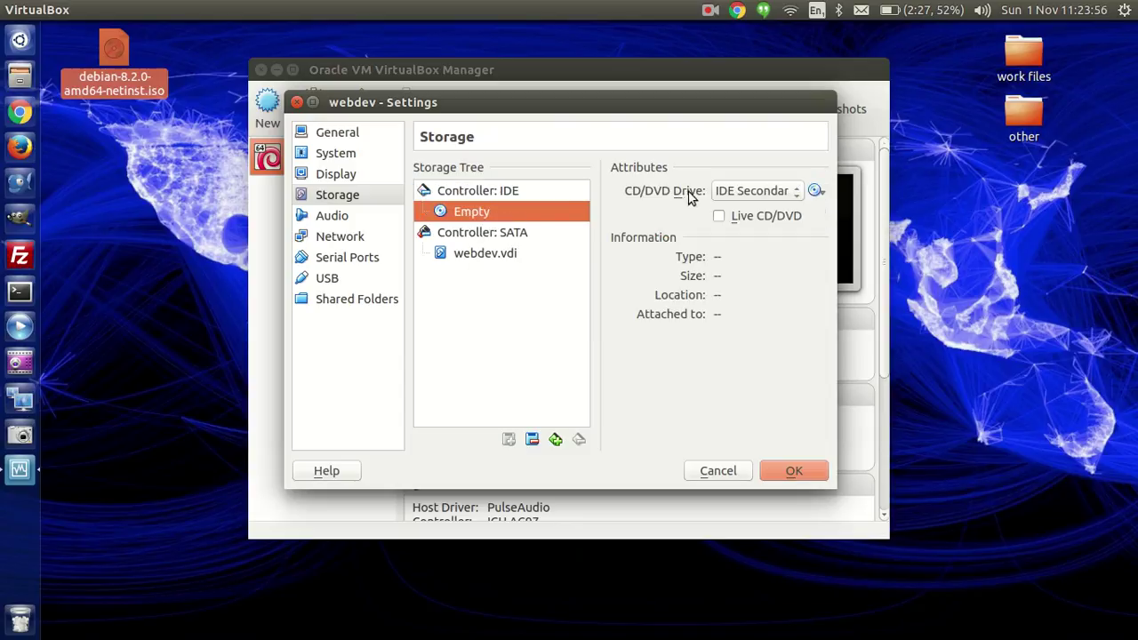
{"action": "left_click", "coordinate": [814, 193]}
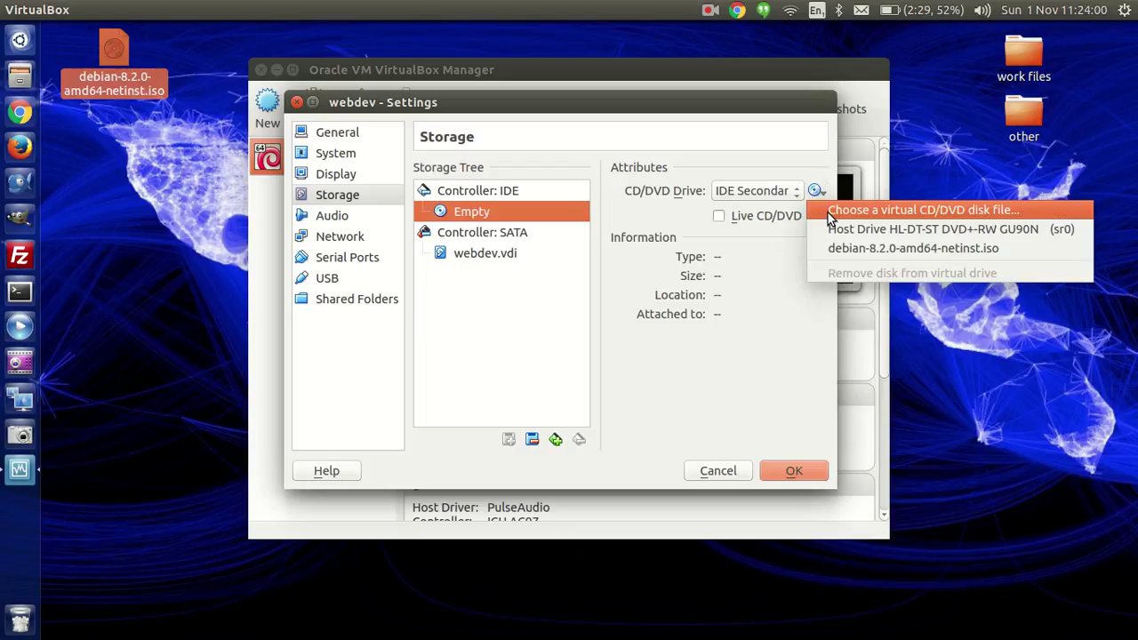
{"action": "left_click", "coordinate": [848, 212]}
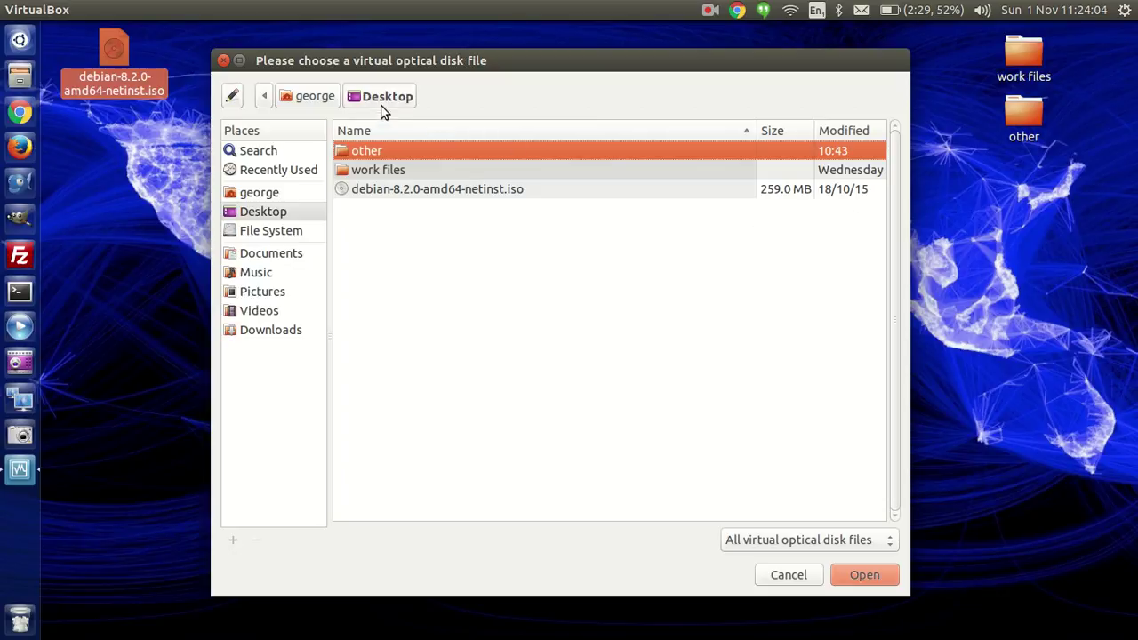
{"action": "left_click", "coordinate": [291, 211]}
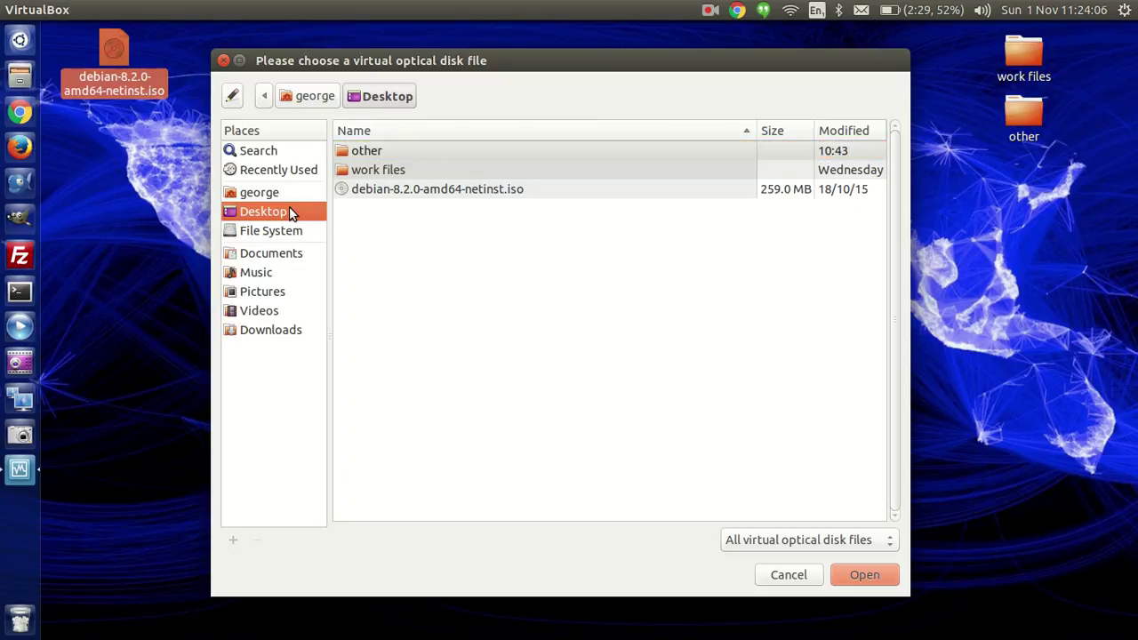
{"action": "left_click", "coordinate": [388, 196]}
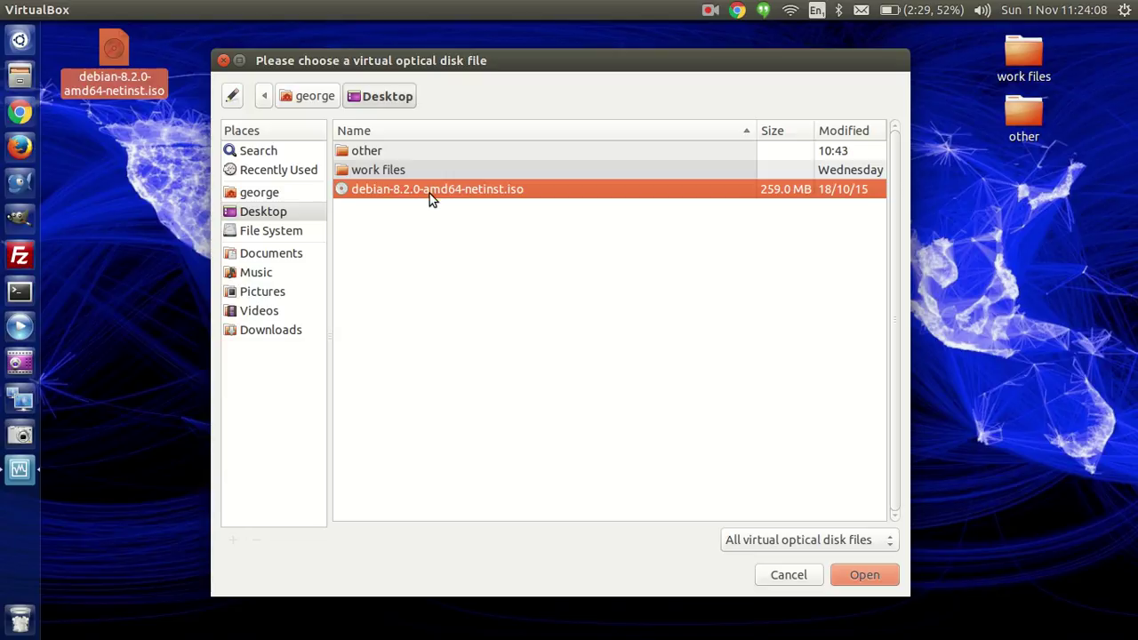
{"action": "left_click", "coordinate": [851, 564]}
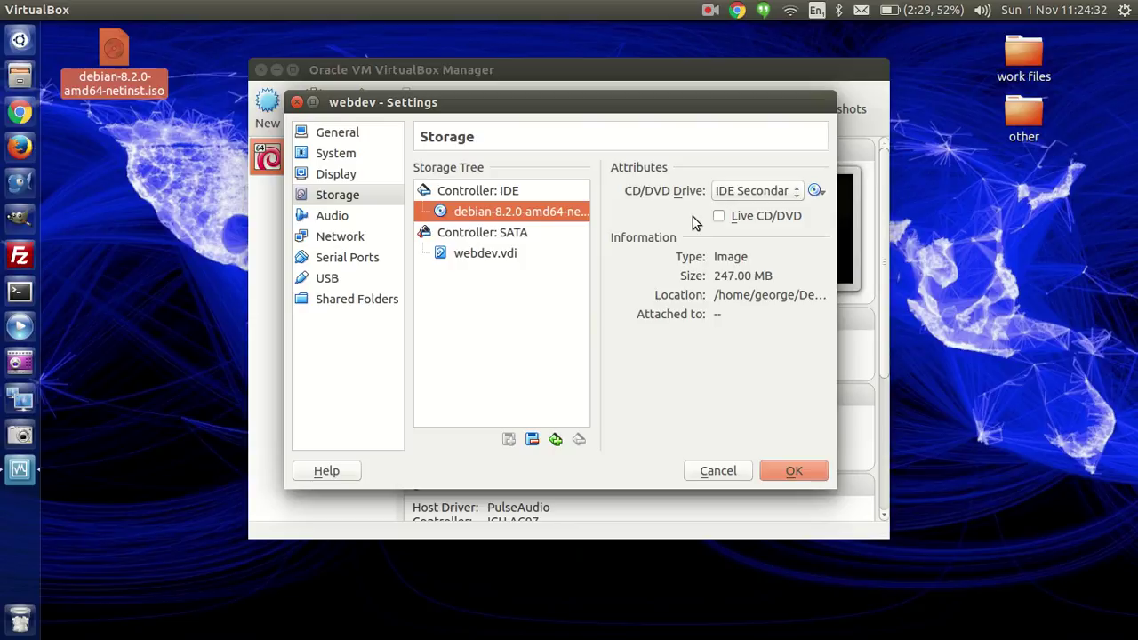
Step: Glance at the Audio settings, then go to webdev's Network adapter settings
{"action": "left_click", "coordinate": [353, 220]}
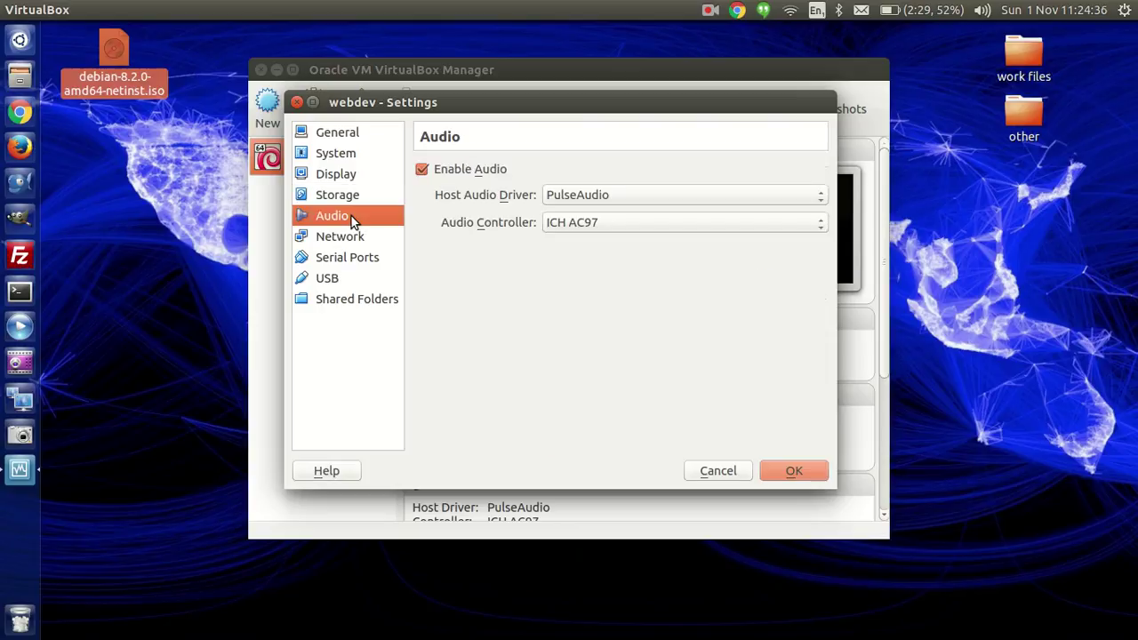
{"action": "left_click", "coordinate": [355, 238]}
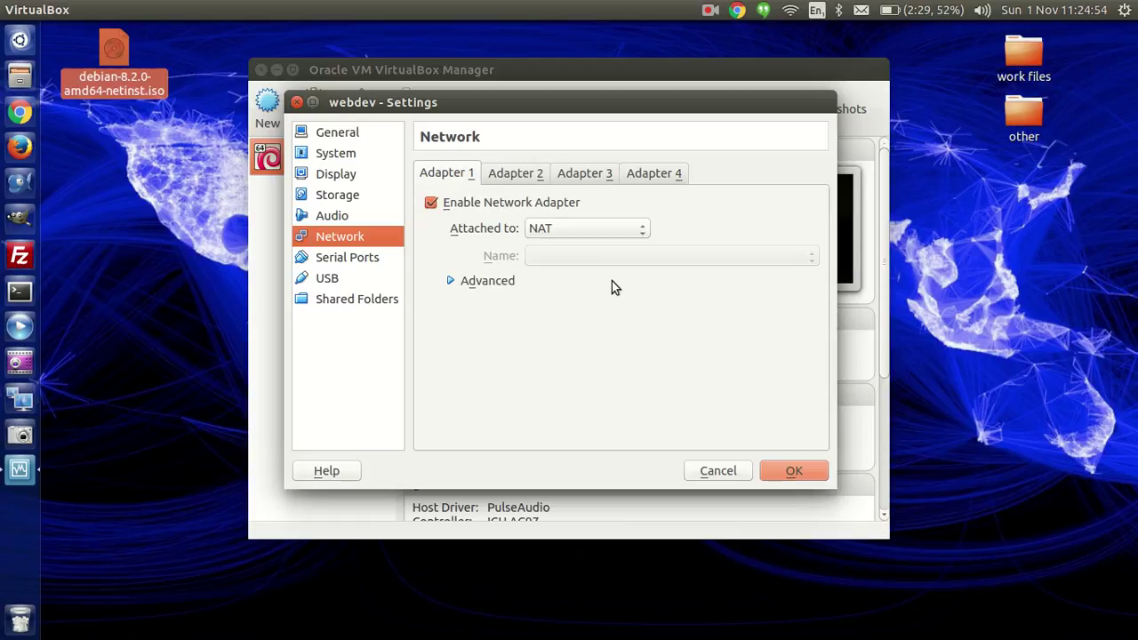
Step: Disable Adapter 2 after checking its attachment options, leaving only Adapter 1 on NAT
{"action": "left_click", "coordinate": [503, 174]}
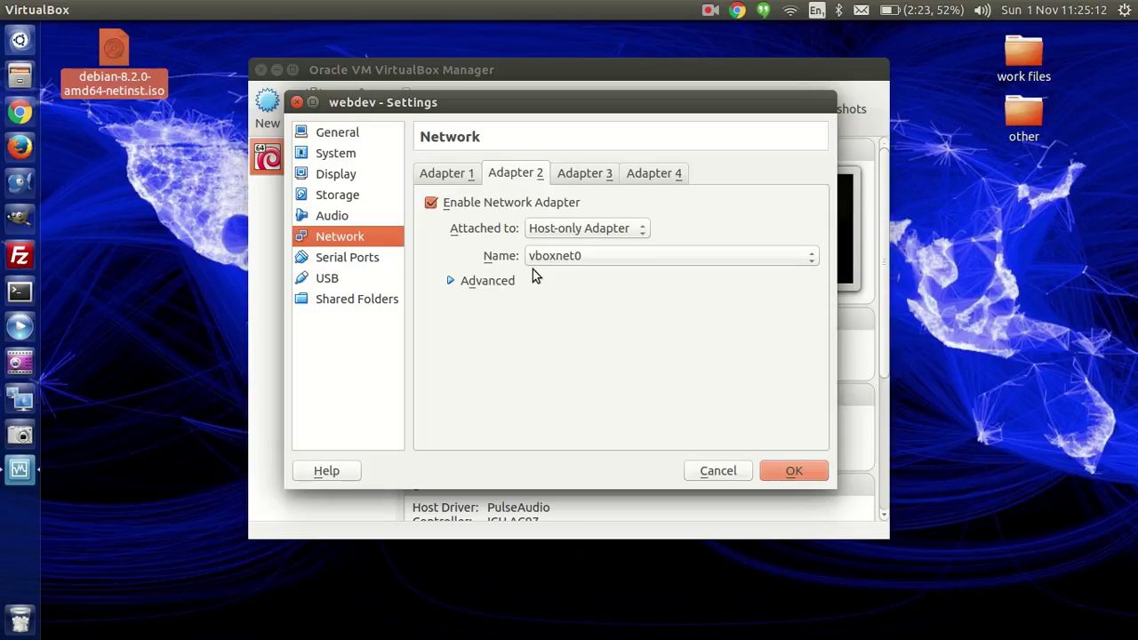
{"action": "left_click", "coordinate": [430, 204]}
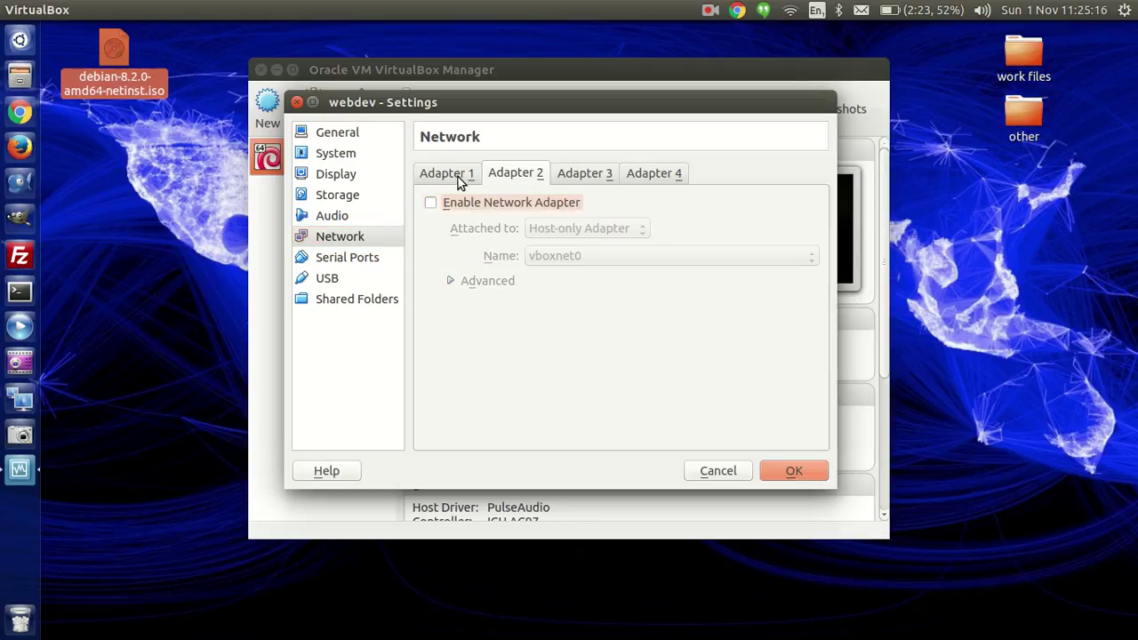
{"action": "left_click", "coordinate": [457, 178]}
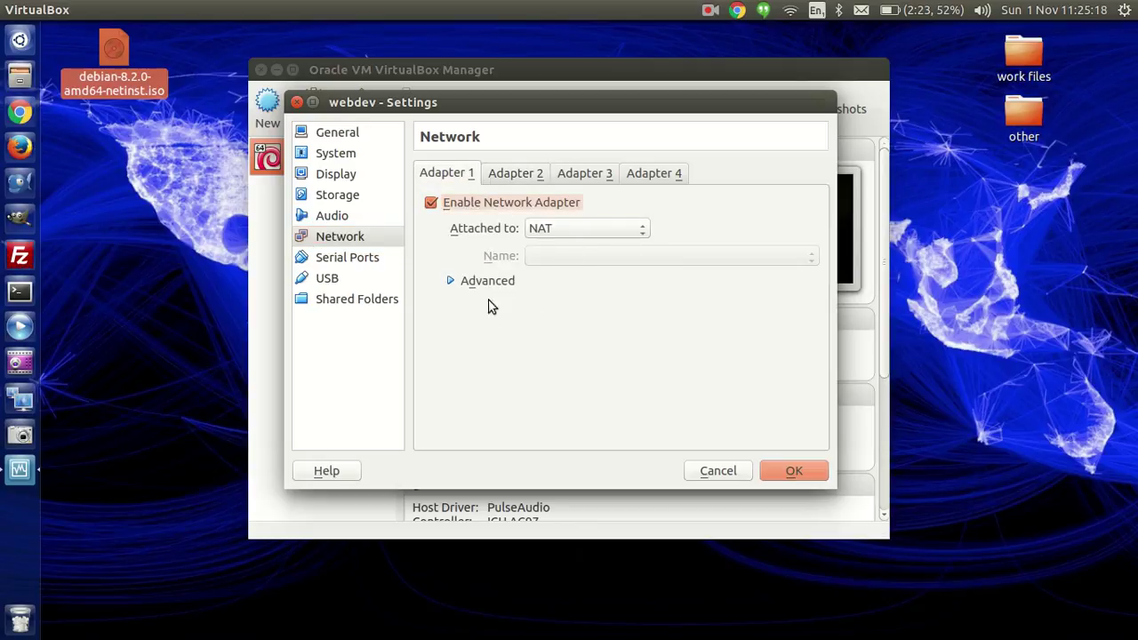
{"action": "left_click", "coordinate": [521, 175]}
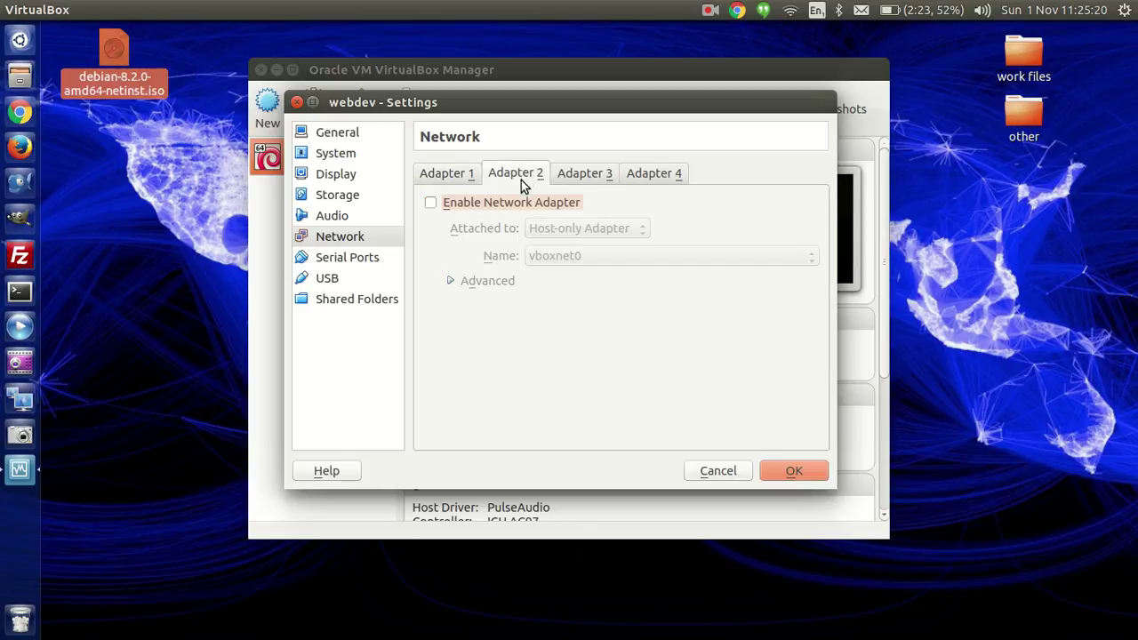
{"action": "left_click", "coordinate": [433, 203]}
{"action": "left_click", "coordinate": [560, 229]}
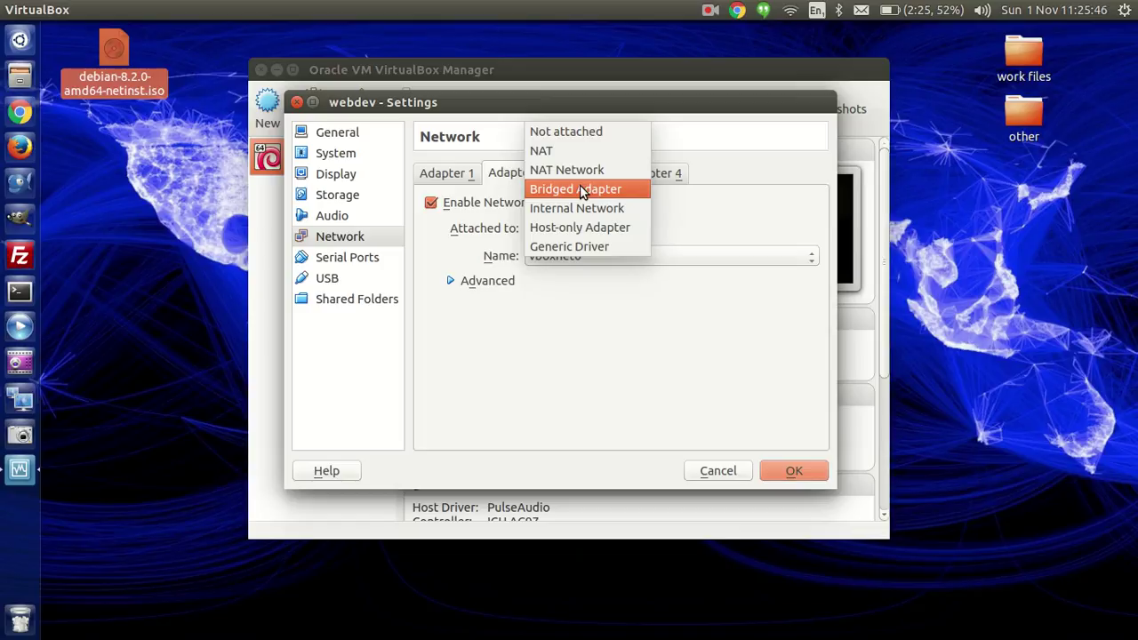
{"action": "left_click", "coordinate": [508, 180]}
{"action": "left_click", "coordinate": [432, 204]}
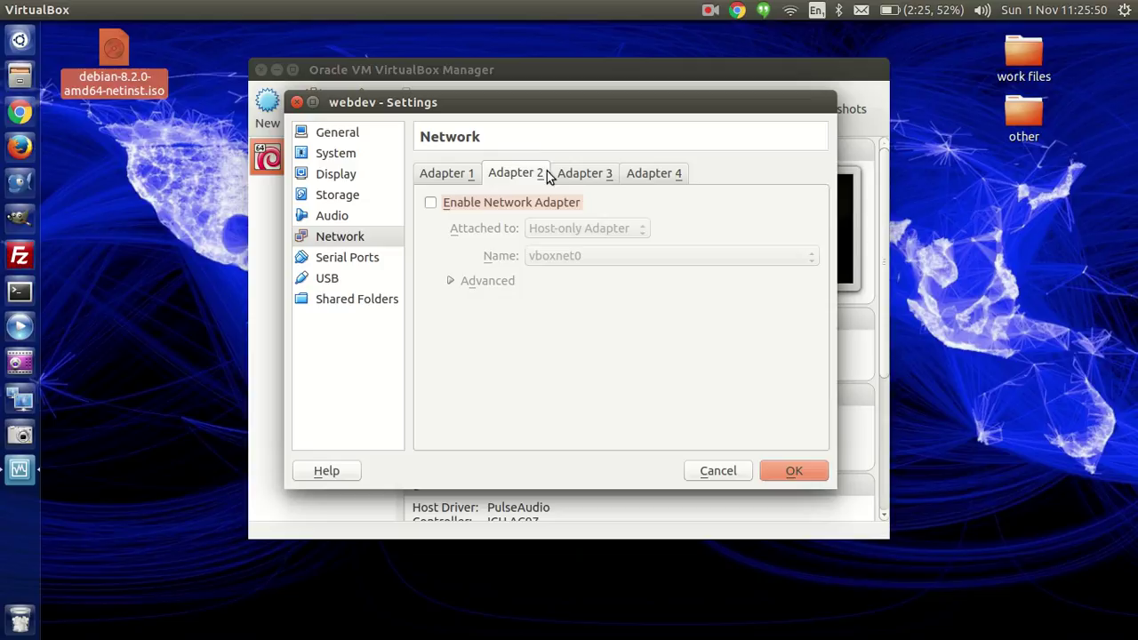
{"action": "left_click", "coordinate": [461, 177]}
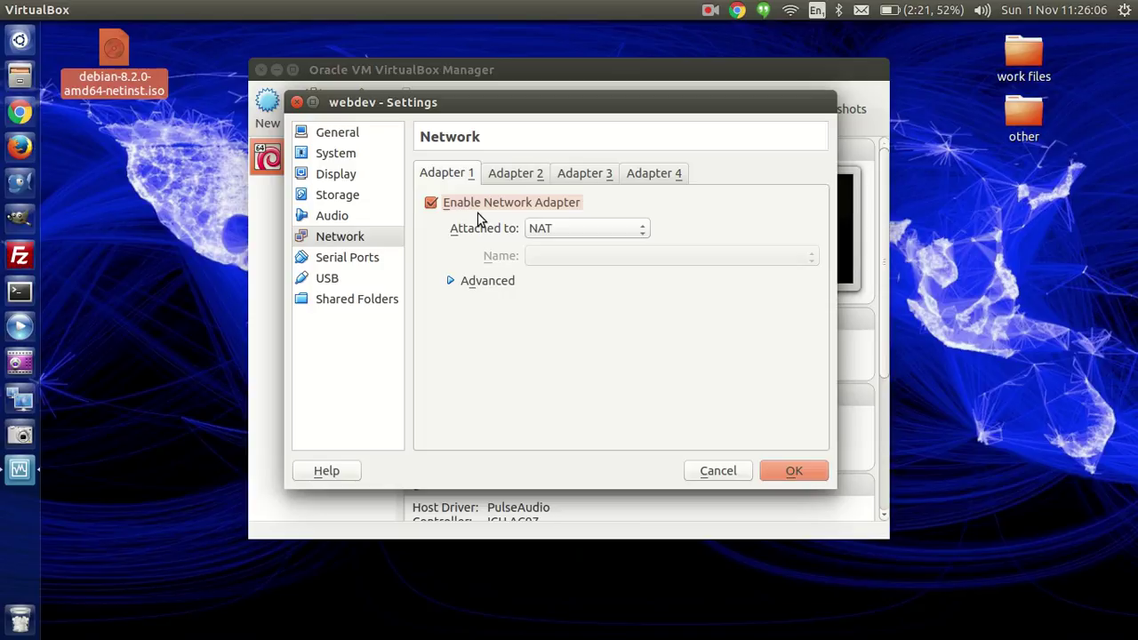
Step: Show Adapter 1's port forwarding rules, including the virtualmin TCP rule for port 10000
{"action": "left_click", "coordinate": [451, 283]}
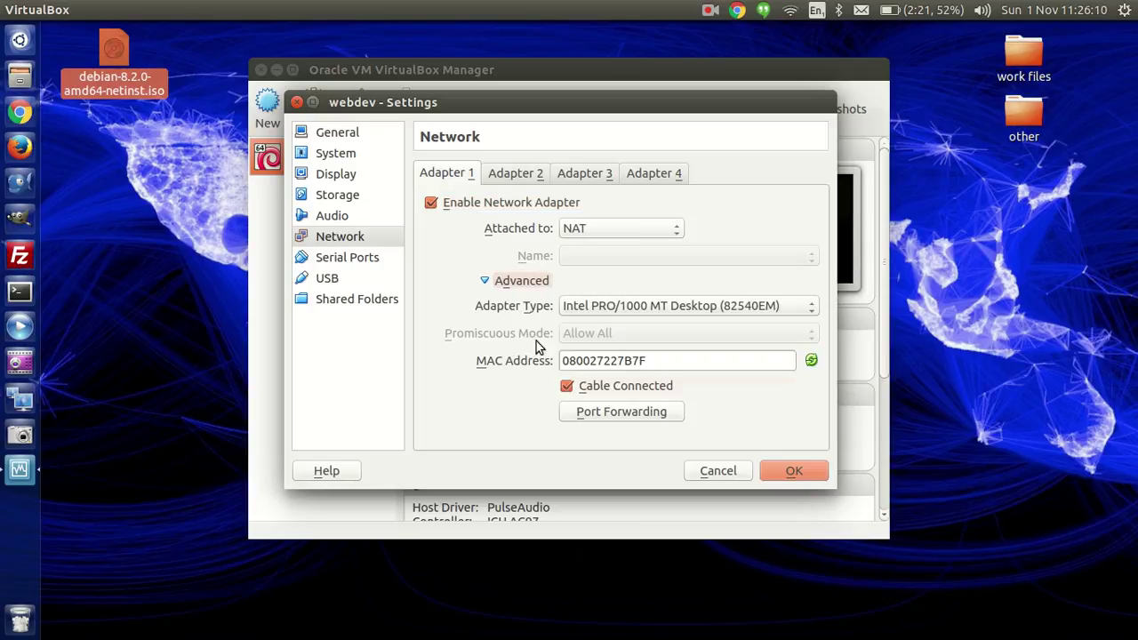
{"action": "left_click", "coordinate": [586, 410]}
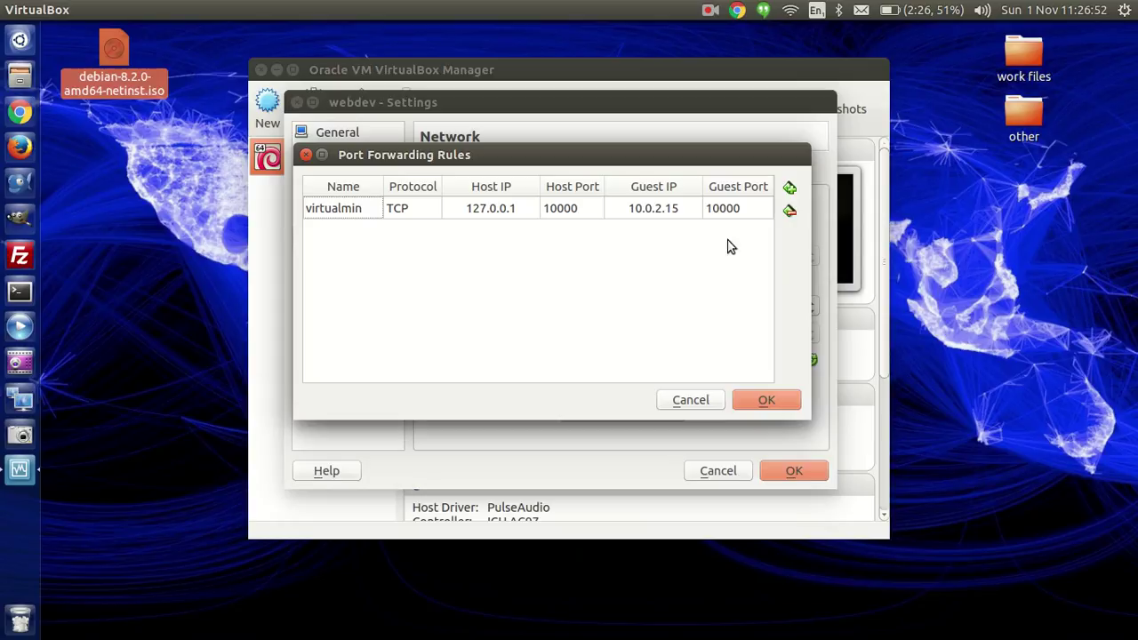
Step: Add a new port forwarding rule and name it apache
{"action": "left_click", "coordinate": [788, 188]}
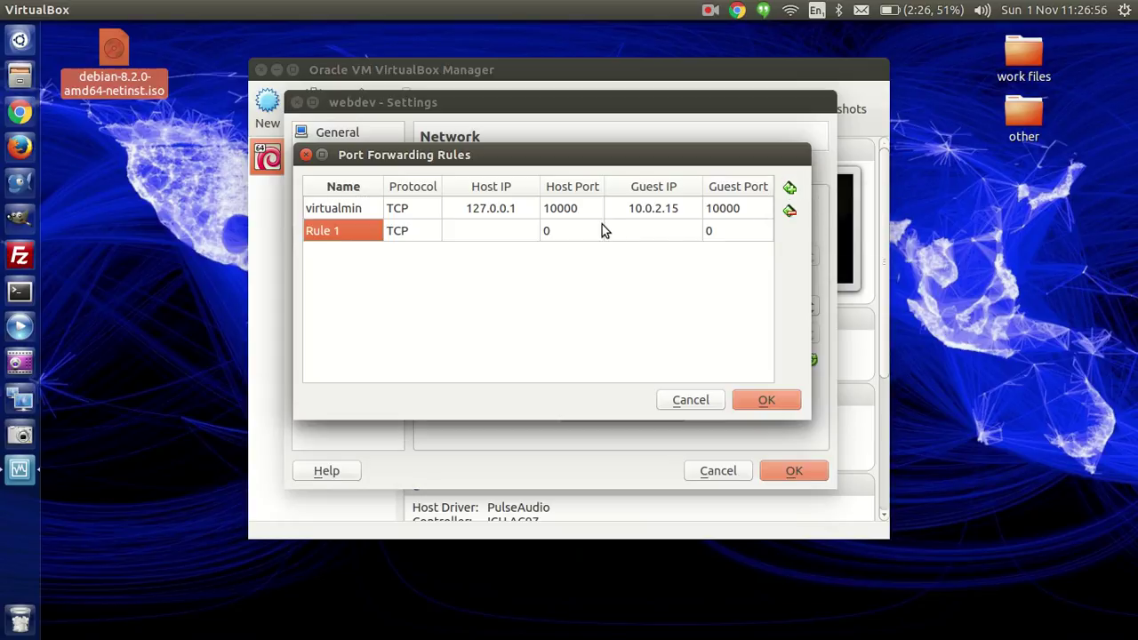
{"action": "double_click", "coordinate": [349, 228]}
{"action": "left_click", "coordinate": [349, 228]}
{"action": "key", "text": "BackSpace"}
{"action": "key", "text": "BackSpace"}
{"action": "key", "text": "BackSpace"}
{"action": "key", "text": "BackSpace"}
{"action": "key", "text": "BackSpace"}
{"action": "key", "text": "BackSpace"}
{"action": "type", "text": "apache"}
{"action": "key", "text": "Tab"}
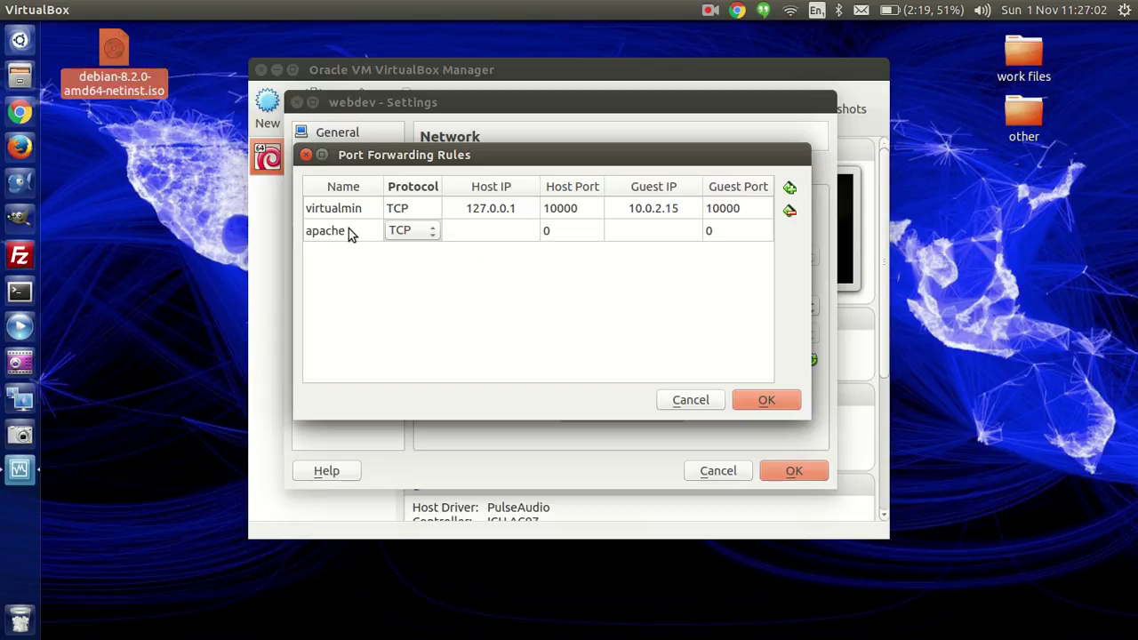
{"action": "key", "text": "Tab"}
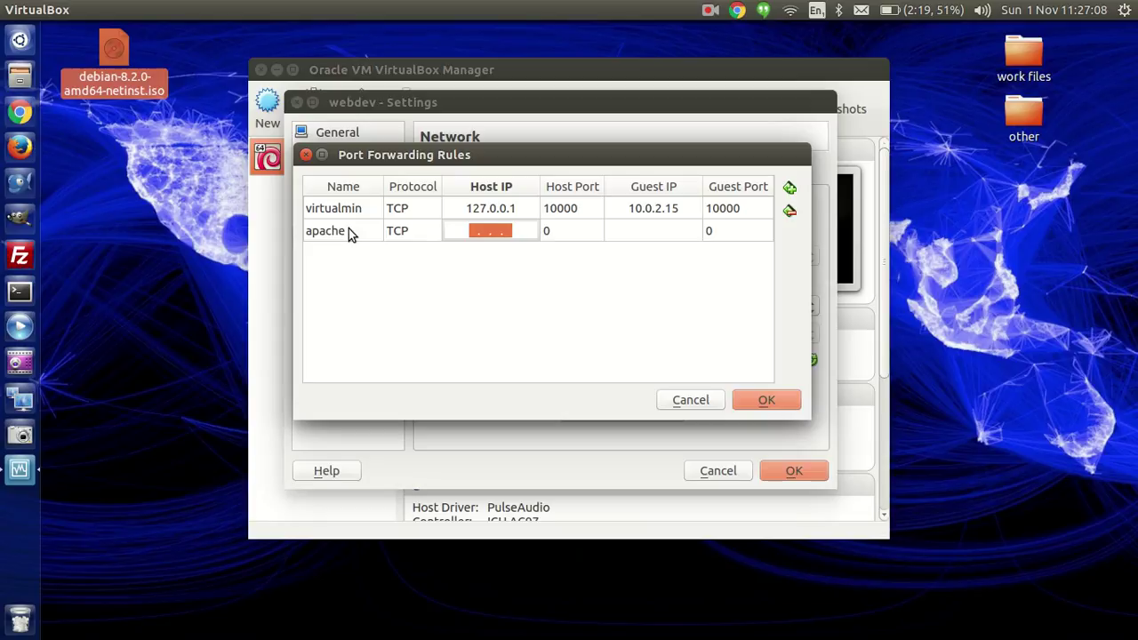
Step: Map host 127.0.0.1 port 8080 to guest 10.0.2.15 port 80 and save the rules
{"action": "type", "text": "12"}
{"action": "type", "text": "7.0 "}
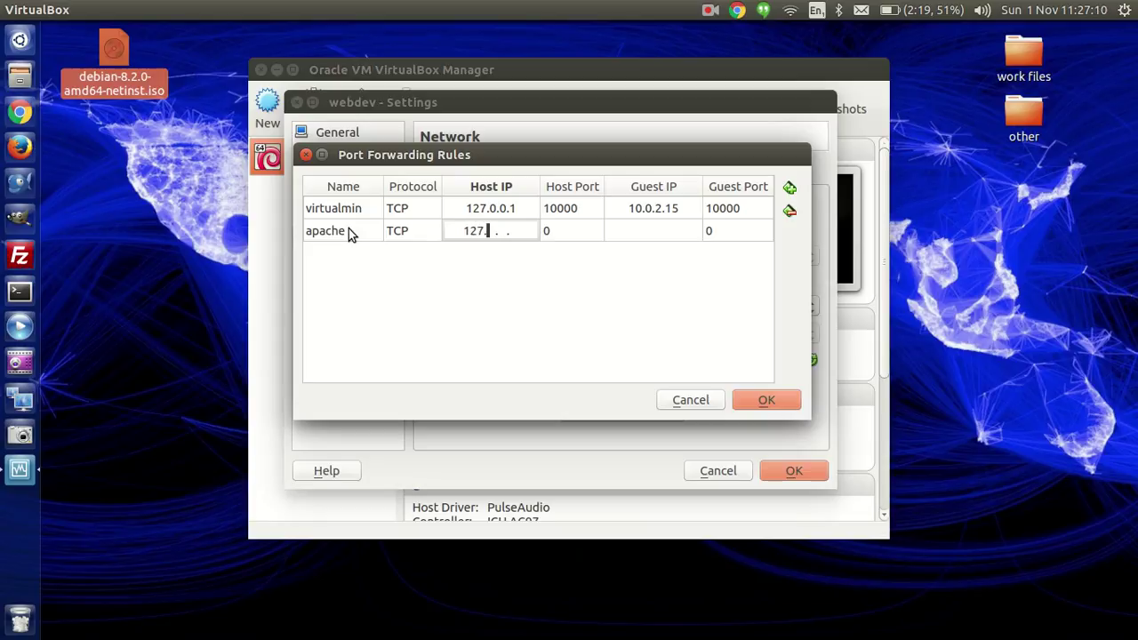
{"action": "type", "text": ".0 .1"}
{"action": "key", "text": "Tab"}
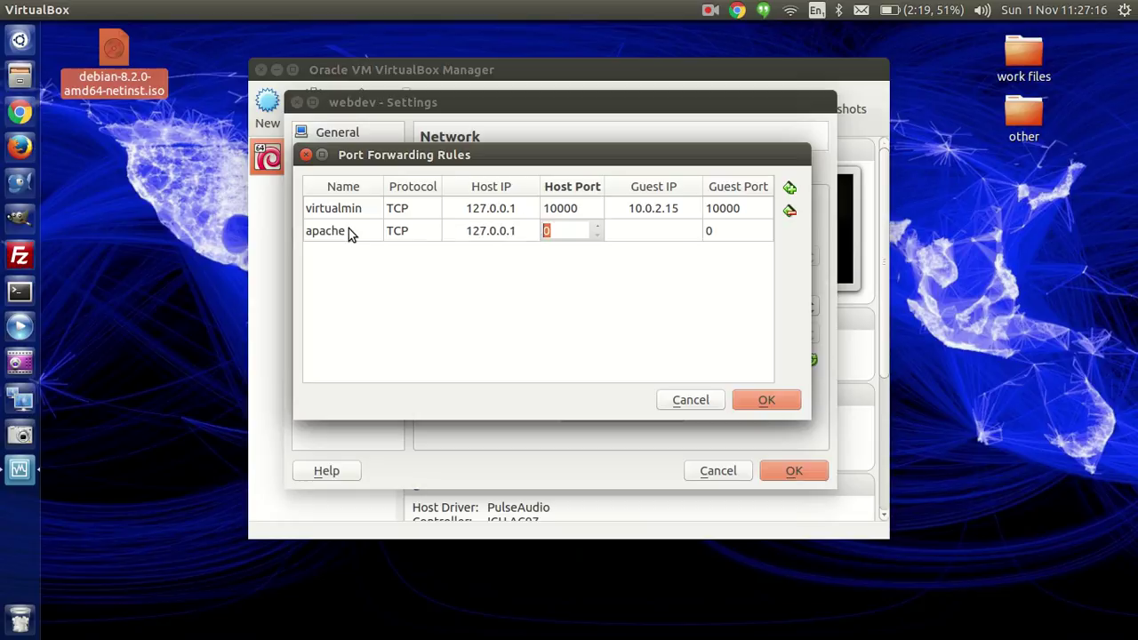
{"action": "type", "text": "8080"}
{"action": "key", "text": "Tab"}
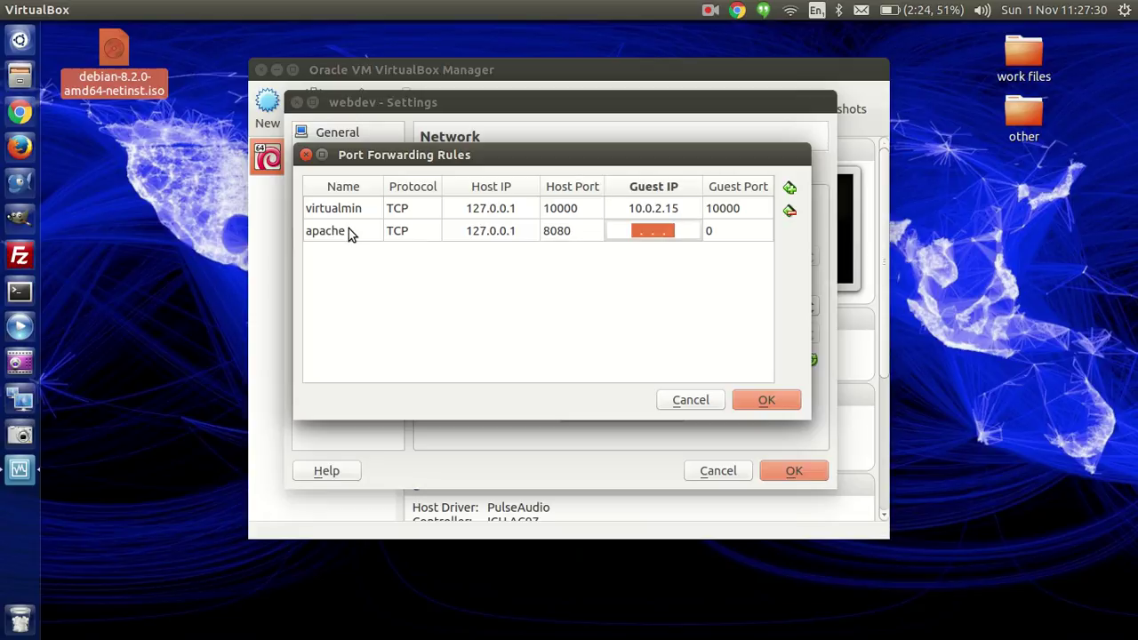
{"action": "type", "text": "1"}
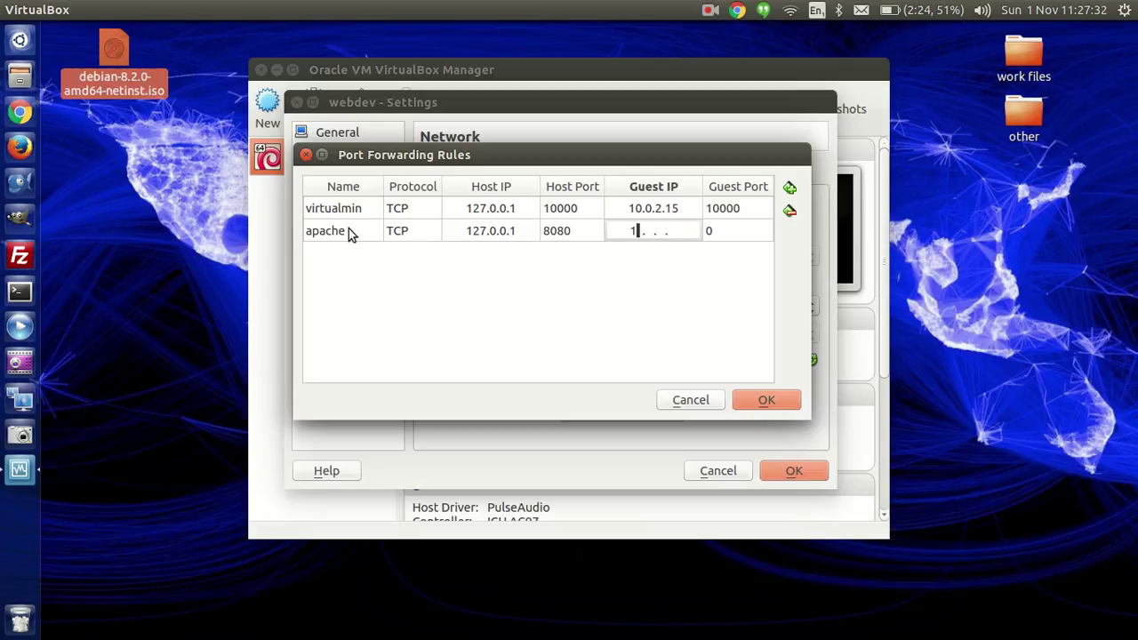
{"action": "type", "text": "0 .0 .2 .15"}
{"action": "key", "text": "Tab"}
{"action": "type", "text": "80"}
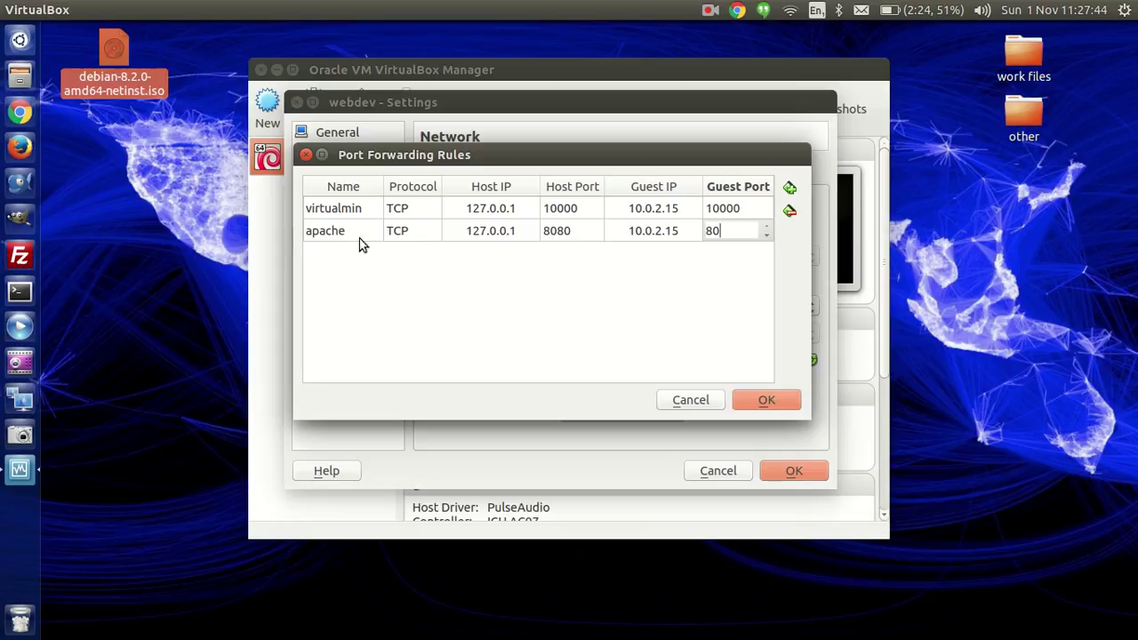
{"action": "left_click", "coordinate": [762, 394]}
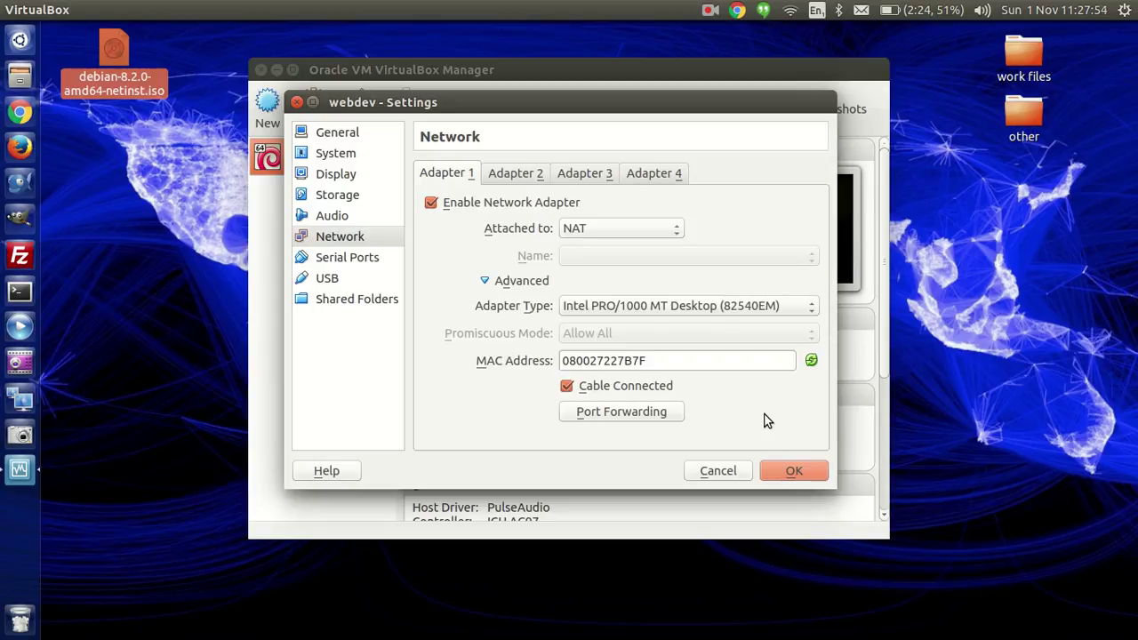
Step: Review the Serial Ports, USB and Shared Folders settings, then save the VM settings
{"action": "left_click", "coordinate": [335, 262]}
{"action": "left_click", "coordinate": [335, 275]}
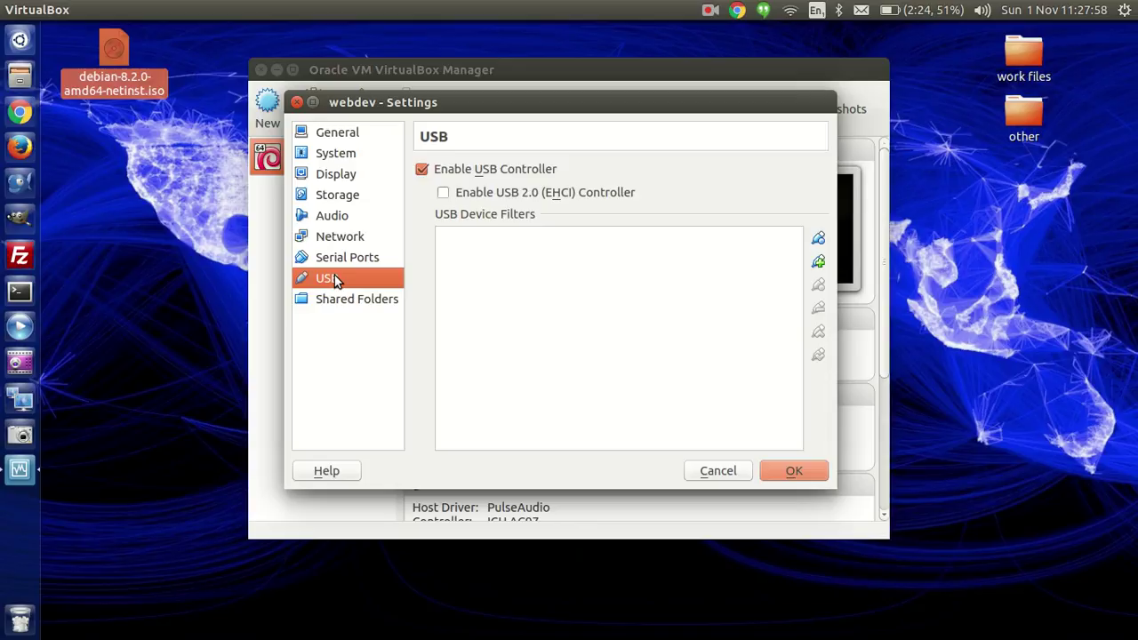
{"action": "left_click", "coordinate": [331, 301]}
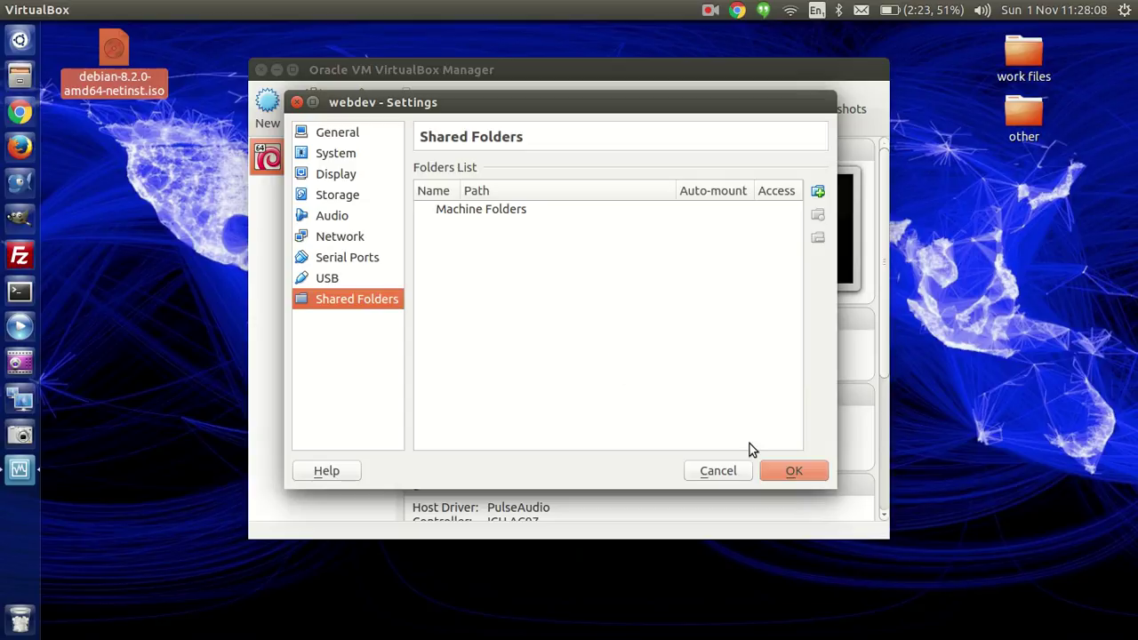
{"action": "left_click", "coordinate": [787, 471]}
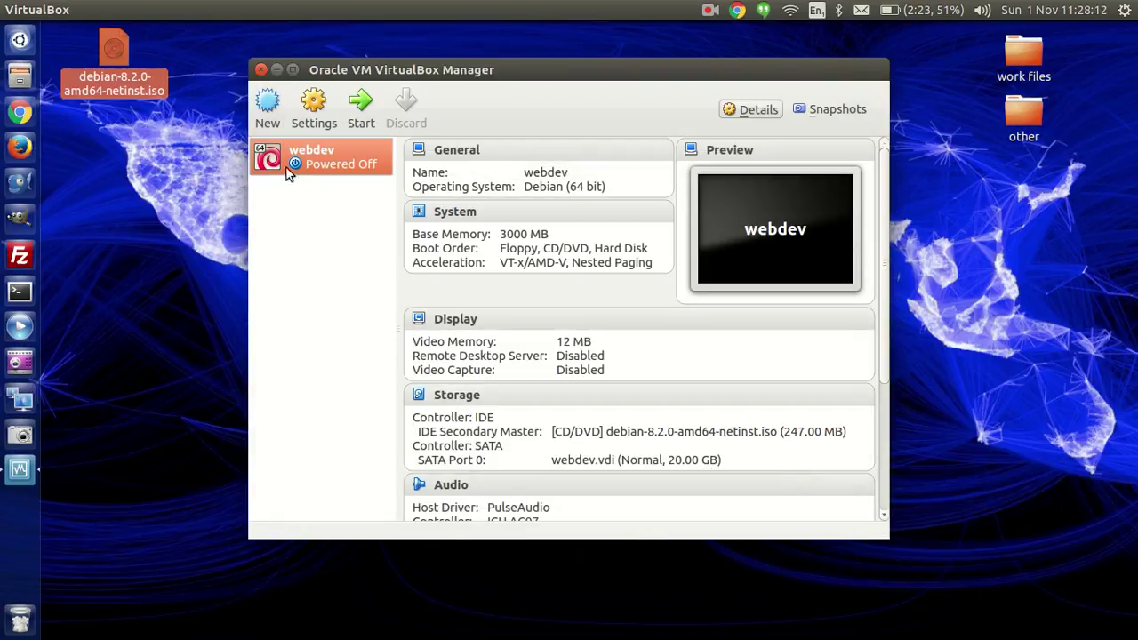
Step: Reopen webdev's settings and confirm Storage has the Debian netinst ISO attached on IDE
{"action": "left_click", "coordinate": [311, 115]}
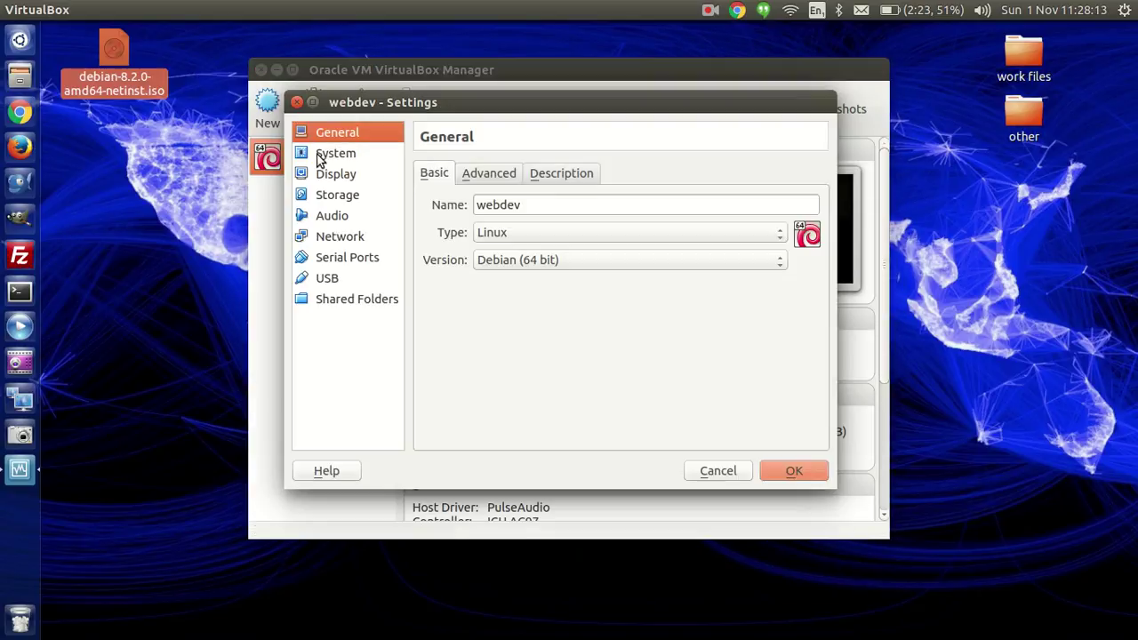
{"action": "left_click", "coordinate": [337, 198]}
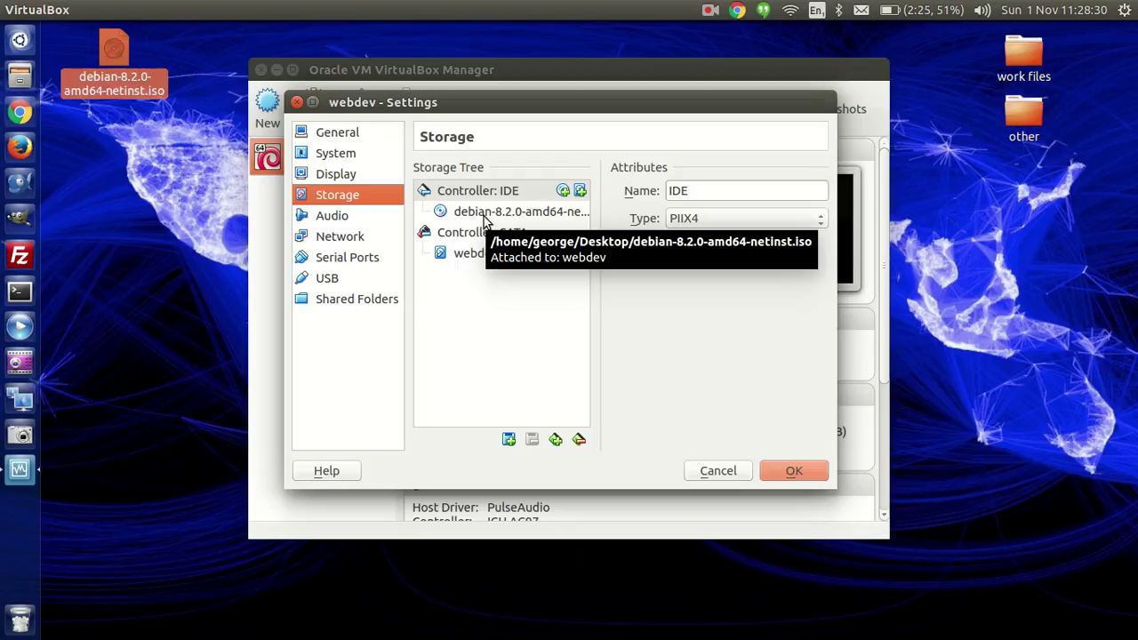
{"action": "left_click", "coordinate": [776, 469]}
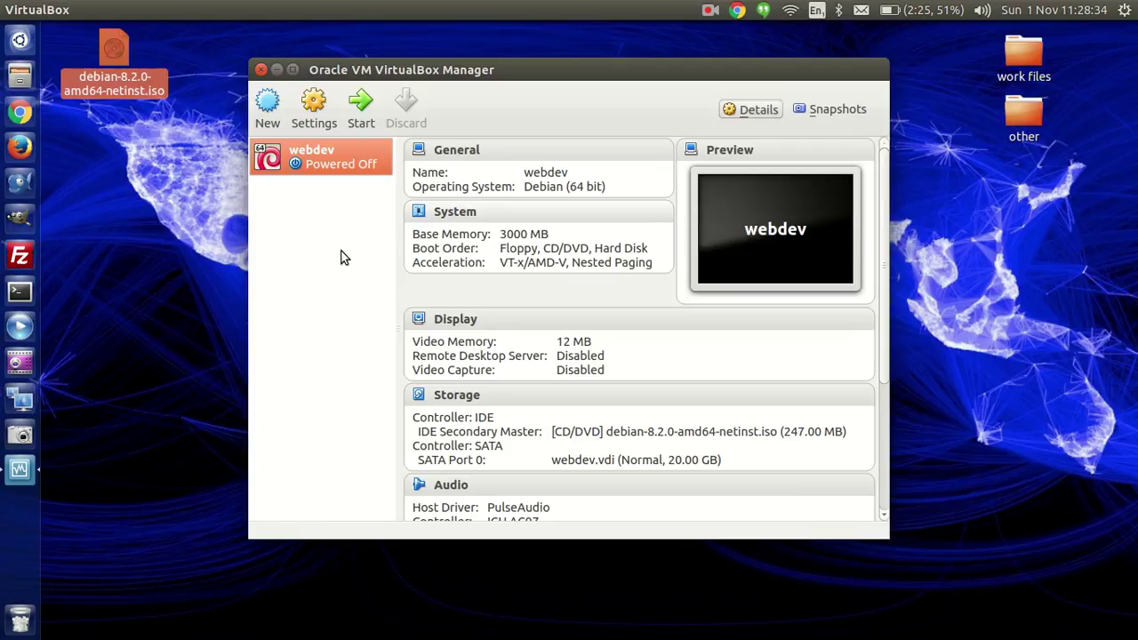
Step: Boot webdev to the Debian installer menu with Install selected, then close VirtualBox Manager
{"action": "left_click", "coordinate": [352, 105]}
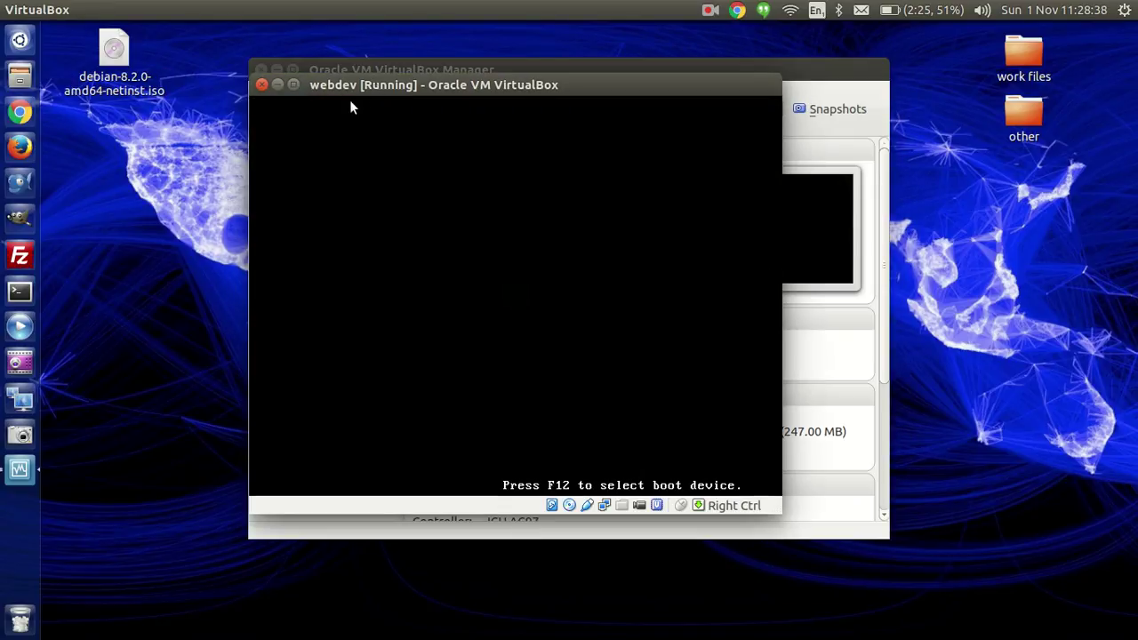
{"action": "left_click_drag", "start_coordinate": [396, 83], "coordinate": [469, 74]}
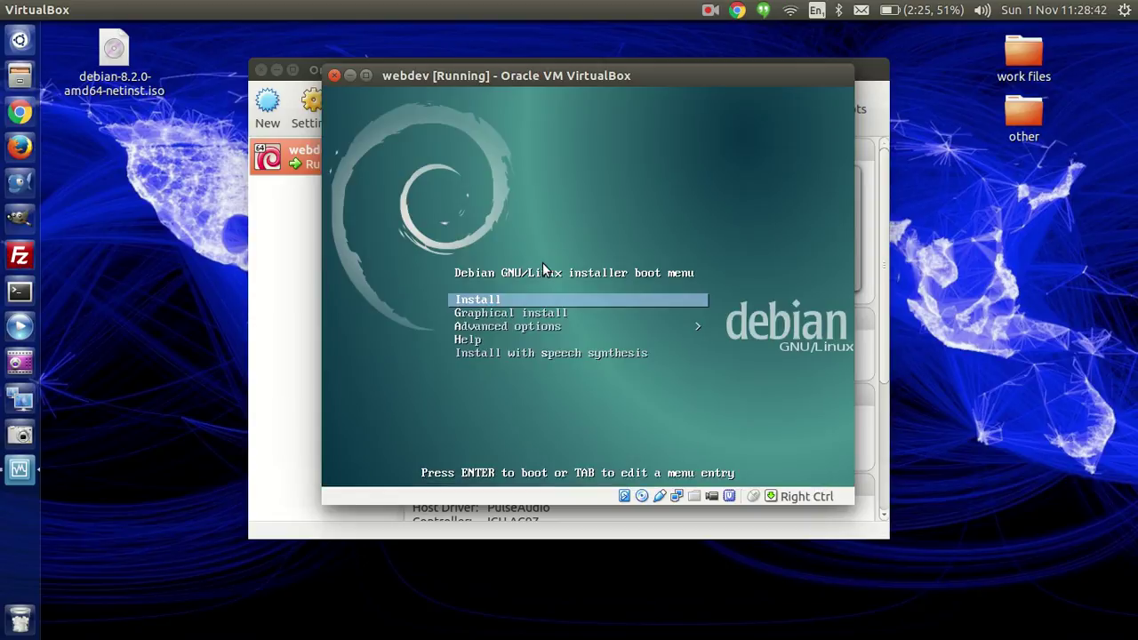
{"action": "key", "text": "Down"}
{"action": "key", "text": "Down"}
{"action": "key", "text": "Down"}
{"action": "key", "text": "Down"}
{"action": "key", "text": "Up"}
{"action": "key", "text": "Up"}
{"action": "key", "text": "Up"}
{"action": "key", "text": "Up"}
{"action": "key", "text": "Down"}
{"action": "key", "text": "Down"}
{"action": "key", "text": "Down"}
{"action": "key", "text": "Down"}
{"action": "key", "text": "Up"}
{"action": "key", "text": "Up"}
{"action": "key", "text": "Up"}
{"action": "key", "text": "Up"}
{"action": "left_click", "coordinate": [257, 258]}
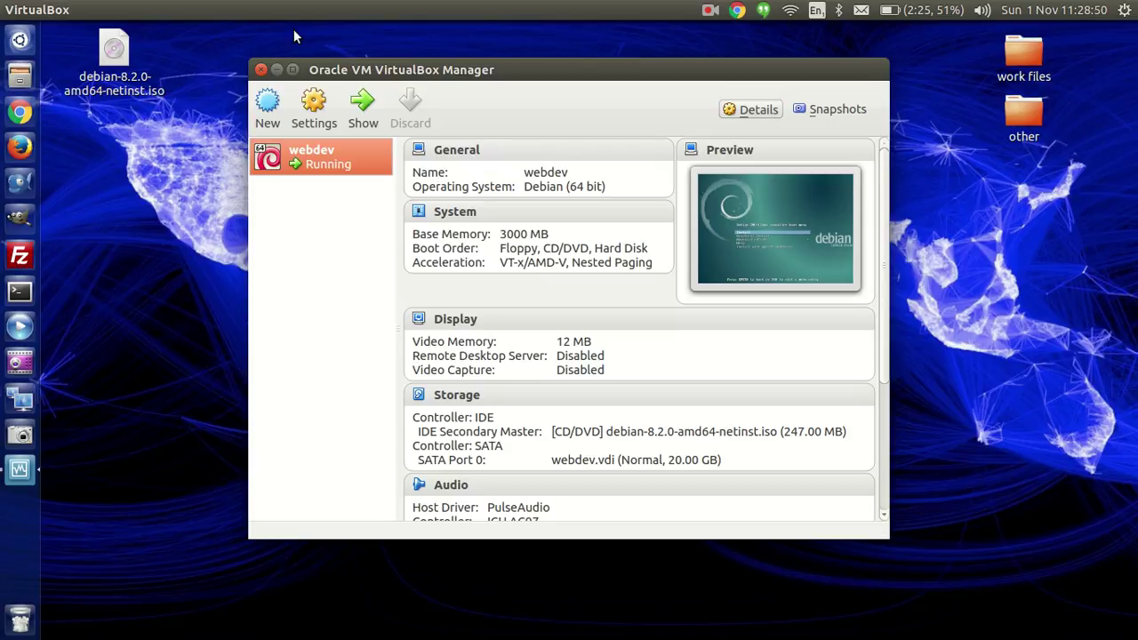
{"action": "left_click", "coordinate": [260, 70]}
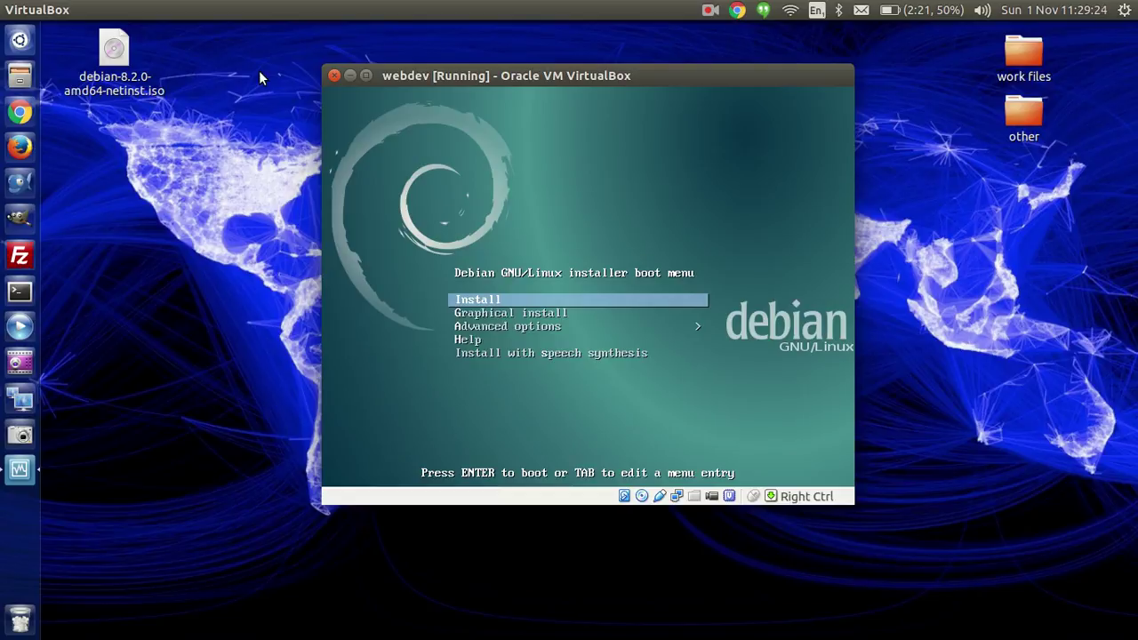
Step: Launch the text-mode Install, choosing English as language and United Kingdom as location
{"action": "key", "text": "Return"}
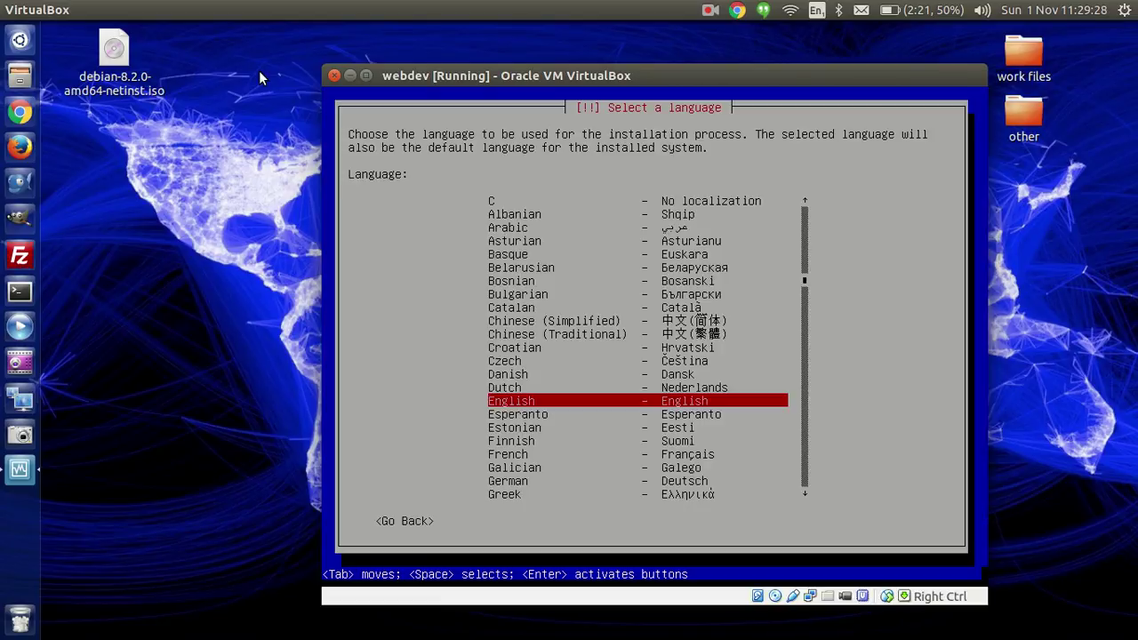
{"action": "left_click_drag", "start_coordinate": [451, 76], "coordinate": [370, 40]}
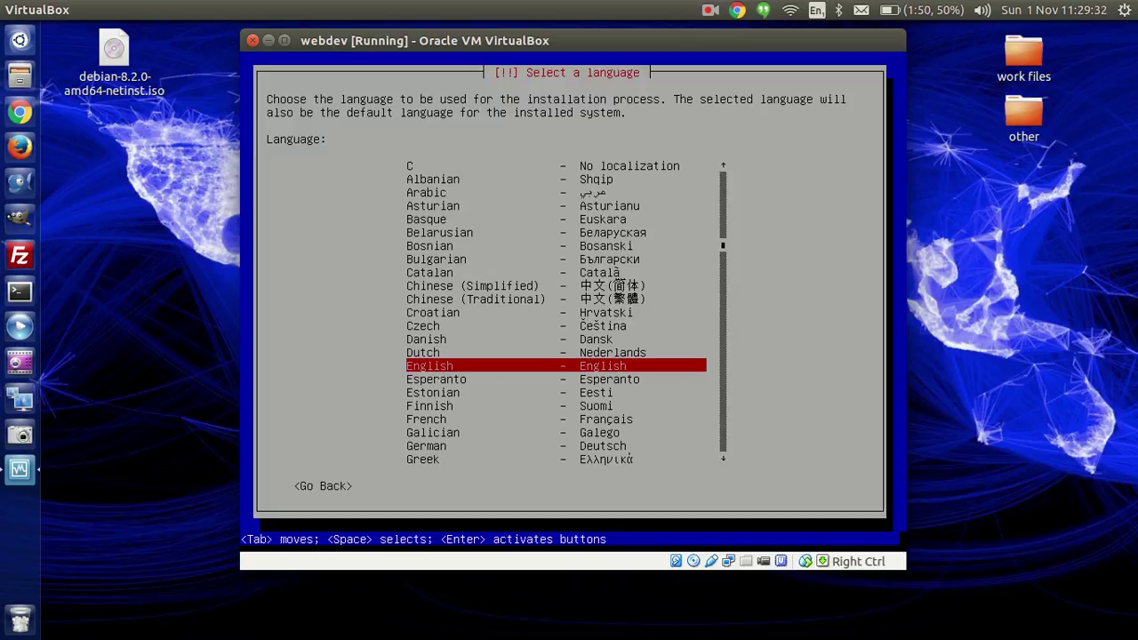
{"action": "key", "text": "Return"}
{"action": "key", "text": "Up"}
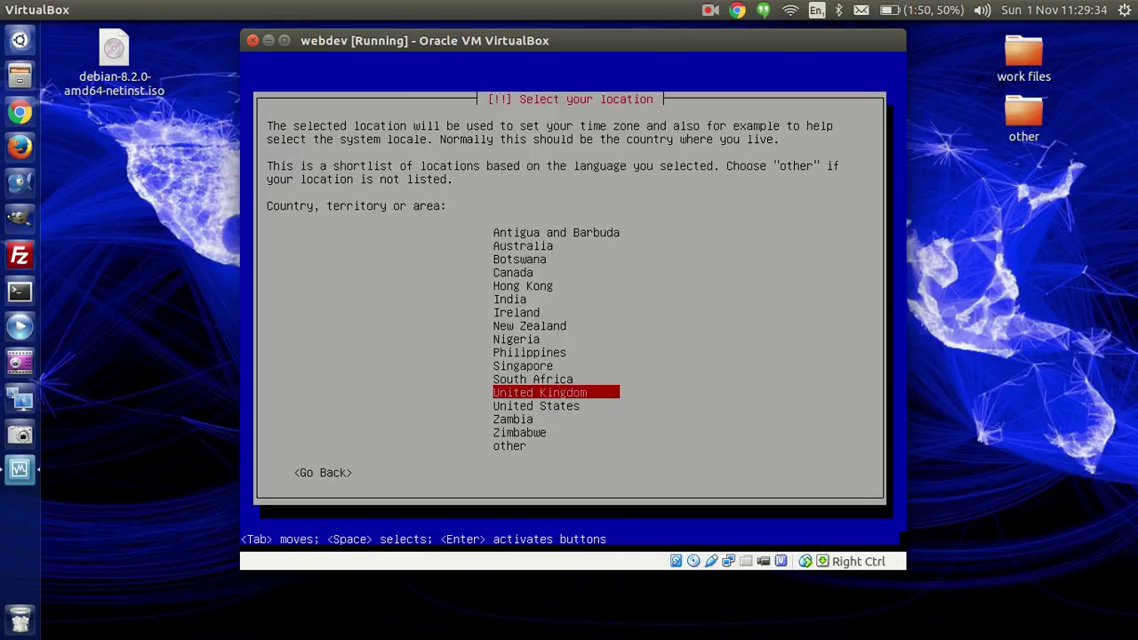
{"action": "key", "text": "Return"}
{"action": "key", "text": "Return"}
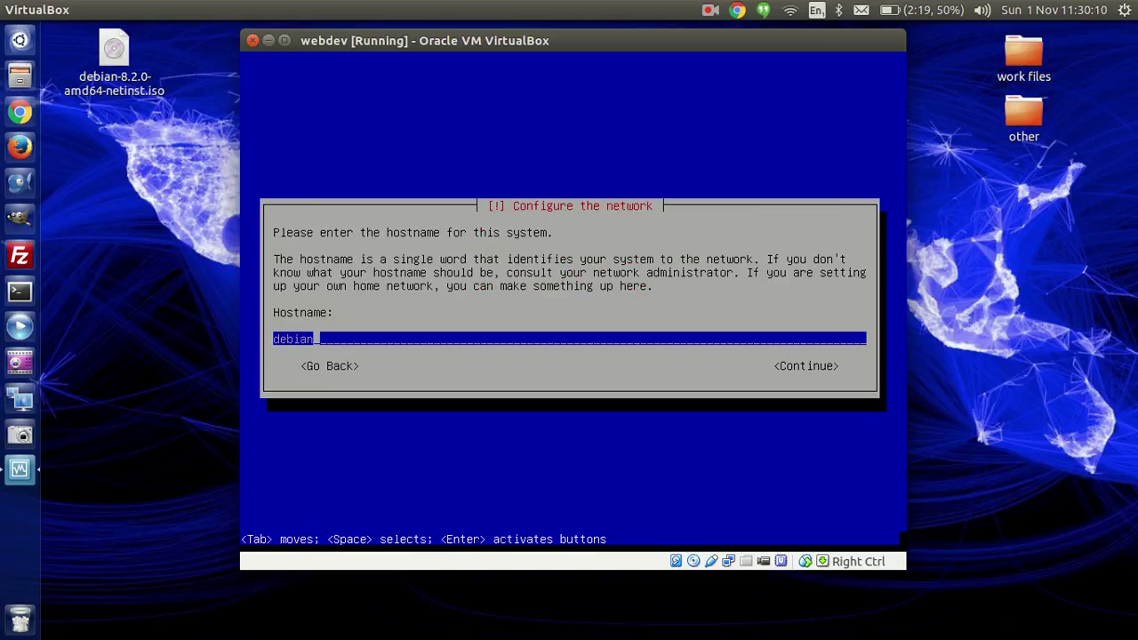
Step: Accept hostname debian and enter dev.debian as the domain name
{"action": "key", "text": "Tab"}
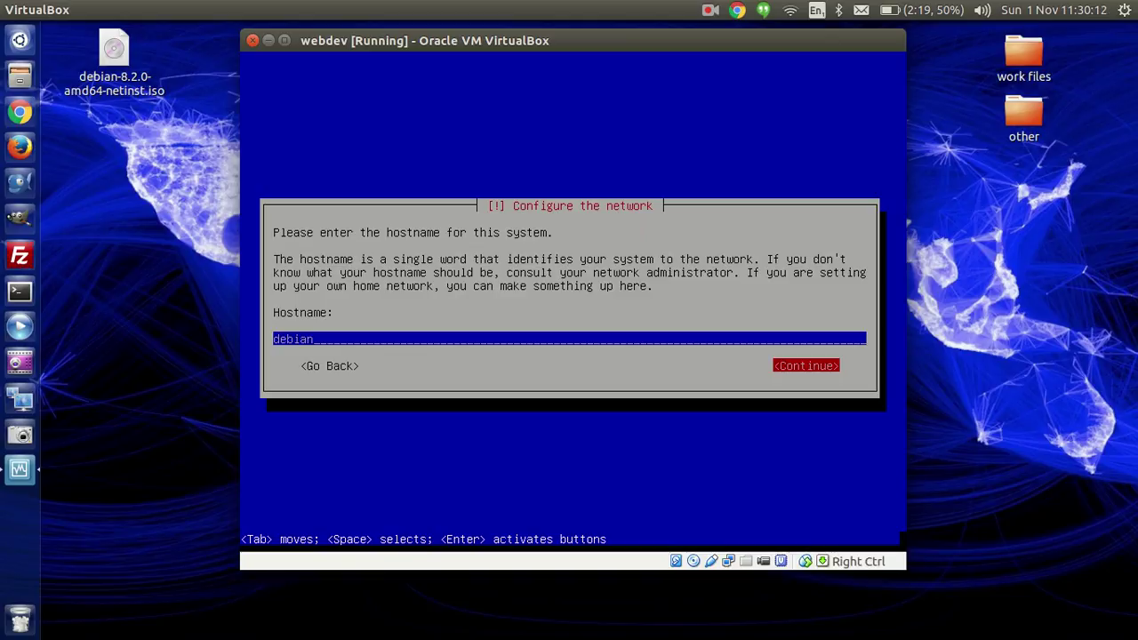
{"action": "key", "text": "Return"}
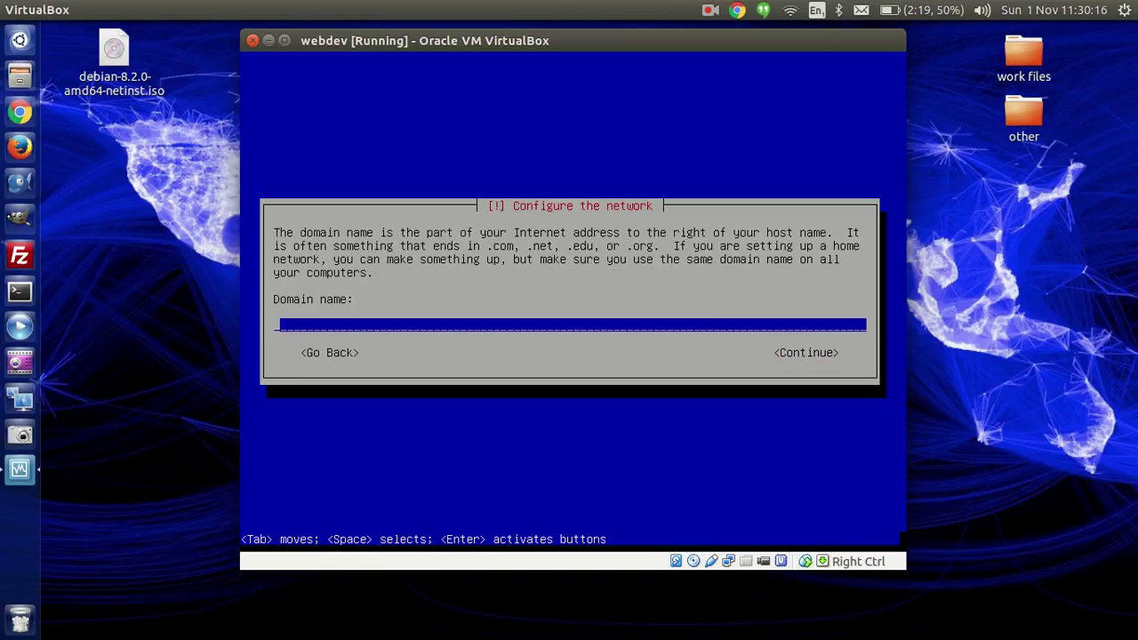
{"action": "type", "text": "dev.debian"}
{"action": "key", "text": "Tab"}
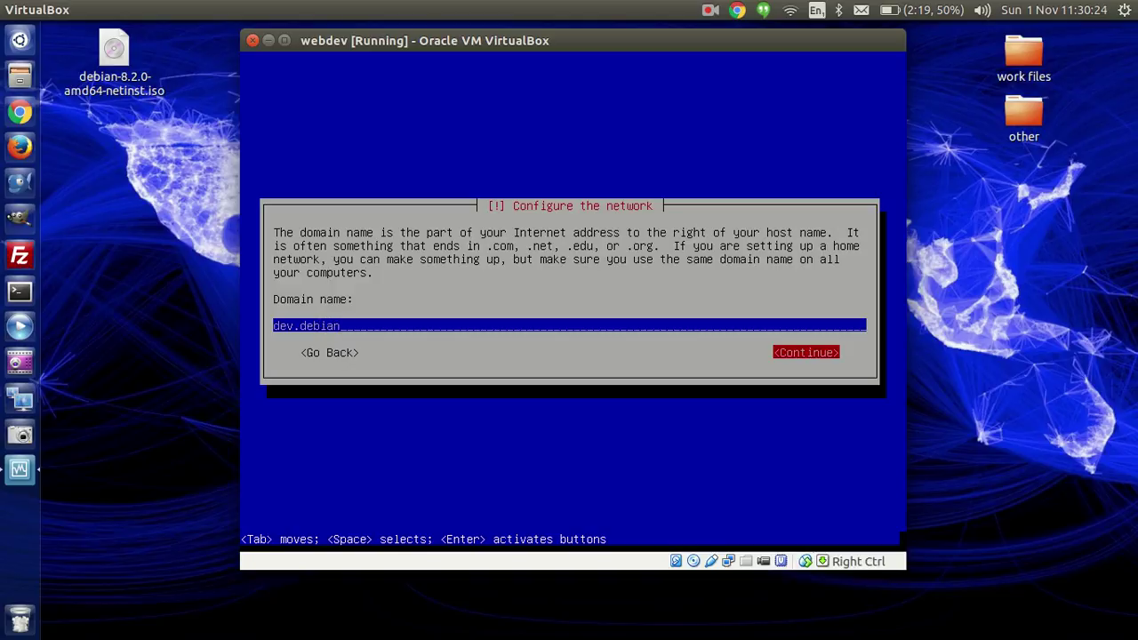
{"action": "key", "text": "Return"}
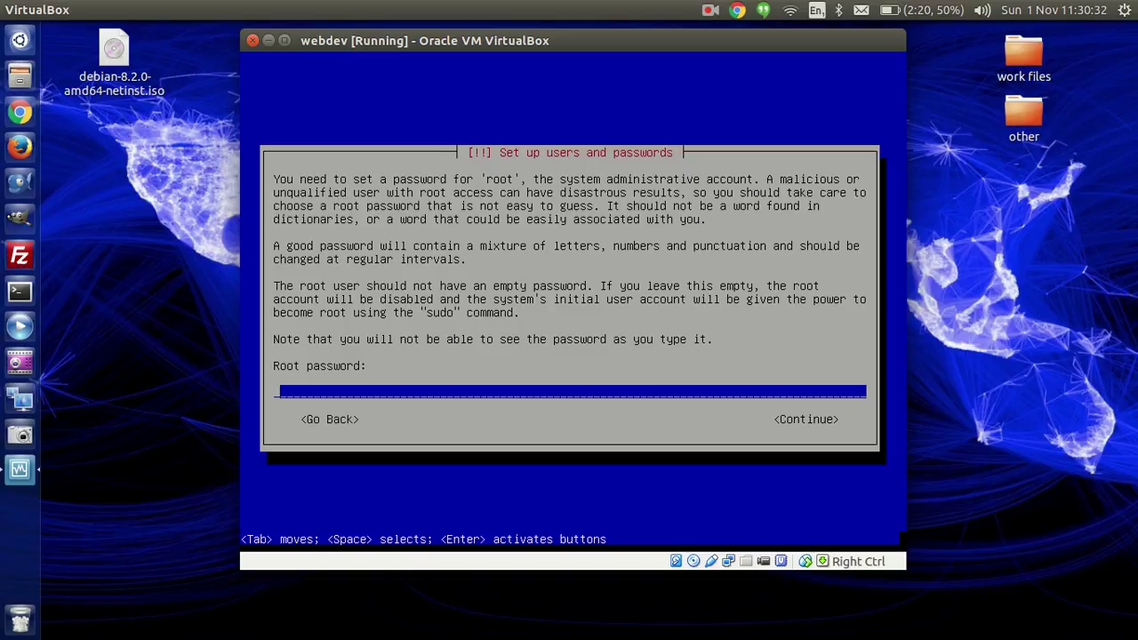
Step: Set the root password and enter it again to verify
{"action": "type", "text": "*******"}
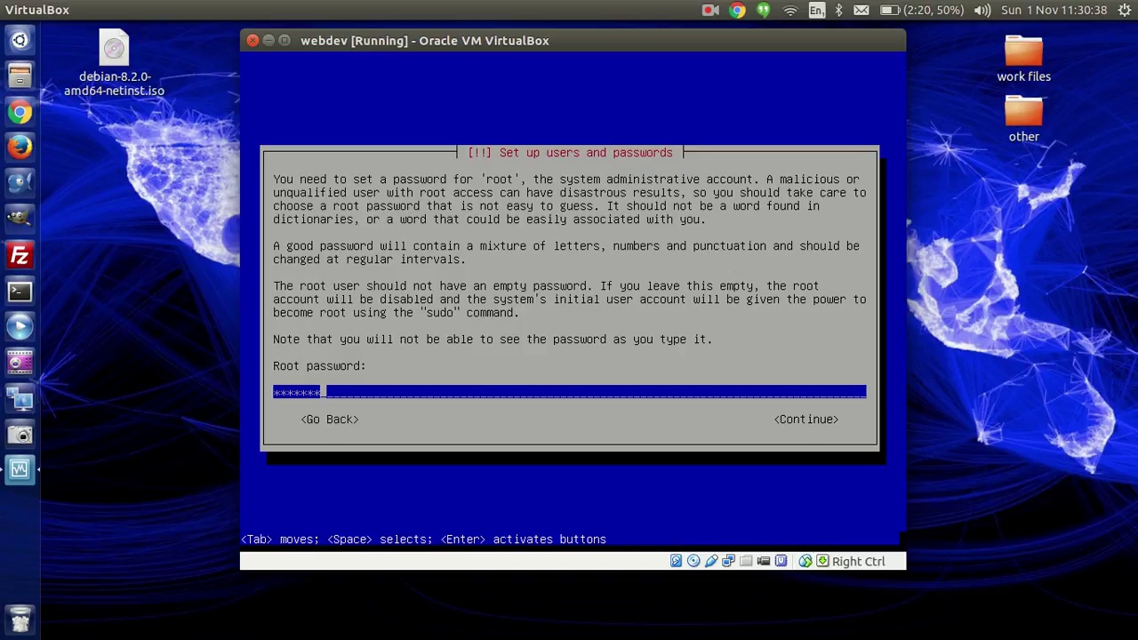
{"action": "key", "text": "Tab"}
{"action": "key", "text": "Return"}
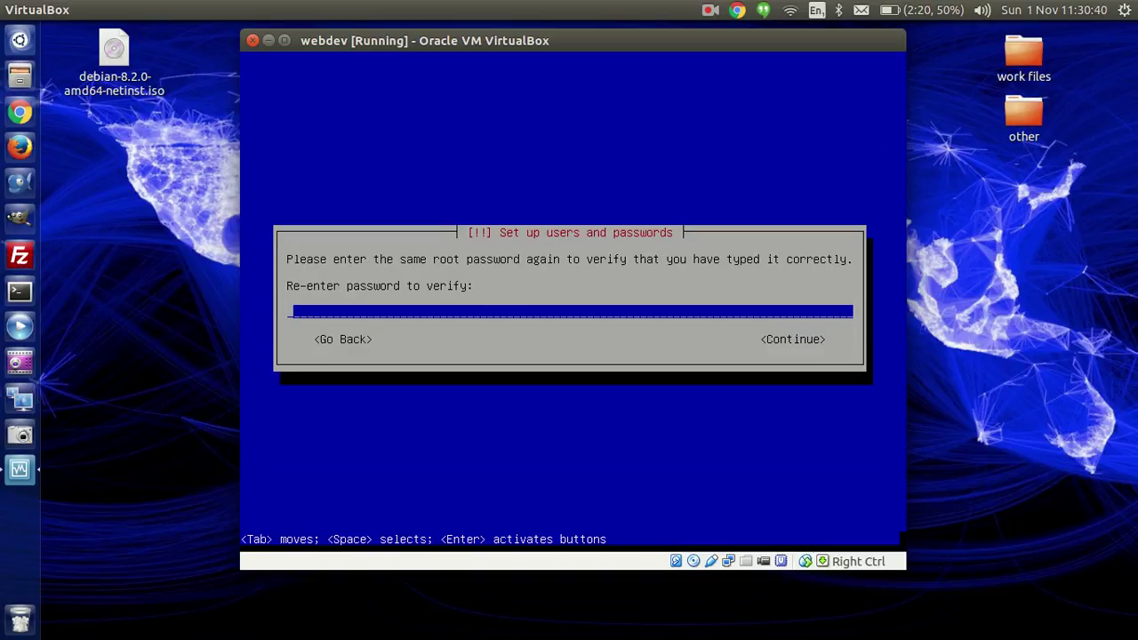
{"action": "type", "text": "*******"}
{"action": "key", "text": "Tab"}
{"action": "key", "text": "Return"}
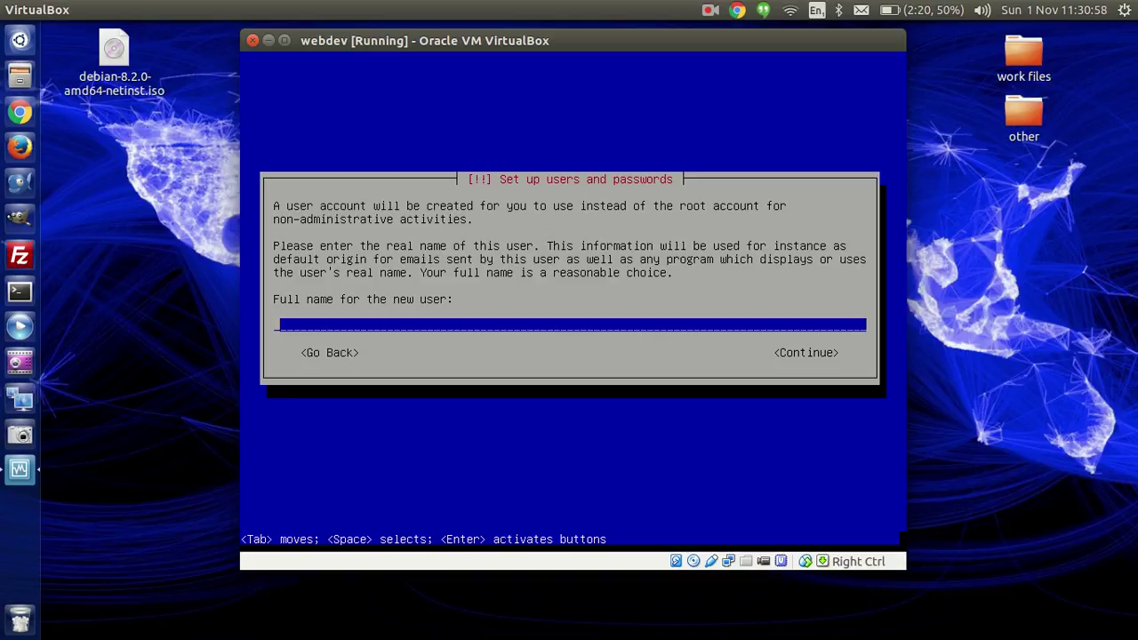
Step: Create account 'user' with full name user and a verified password
{"action": "type", "text": "user"}
{"action": "key", "text": "Tab"}
{"action": "key", "text": "Return"}
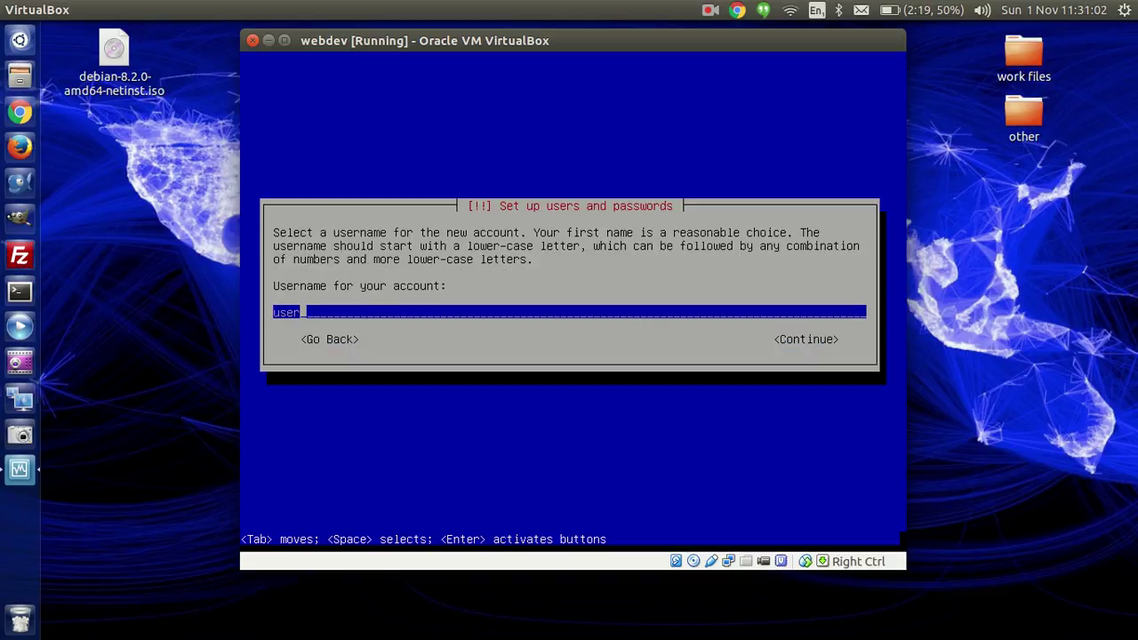
{"action": "key", "text": "Tab"}
{"action": "key", "text": "Return"}
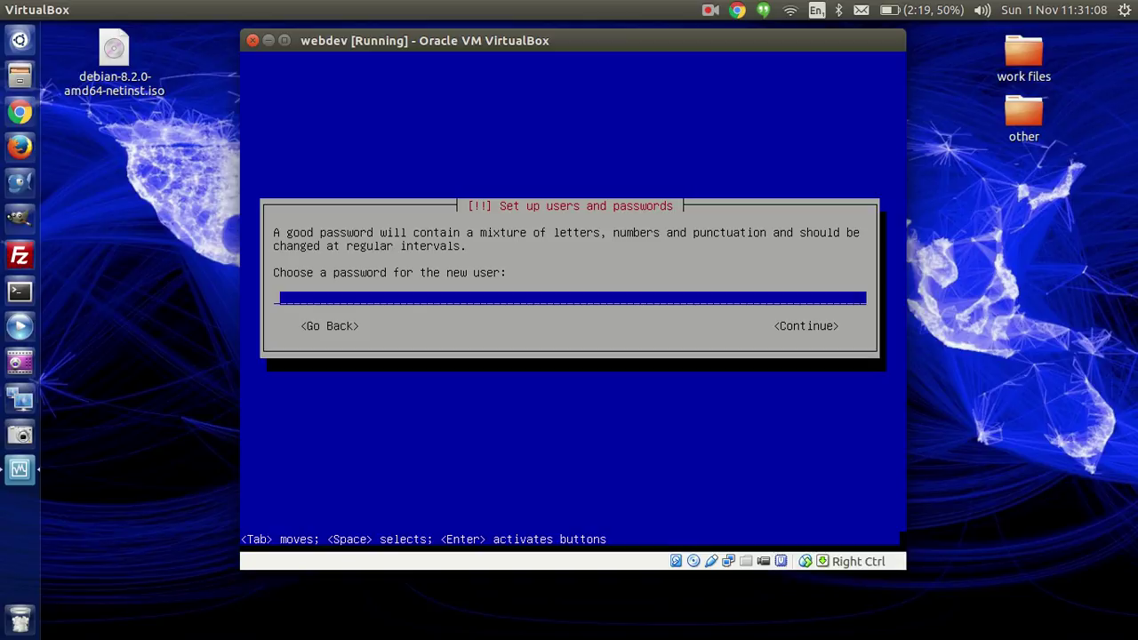
{"action": "type", "text": "*******"}
{"action": "key", "text": "Return"}
{"action": "type", "text": "****"}
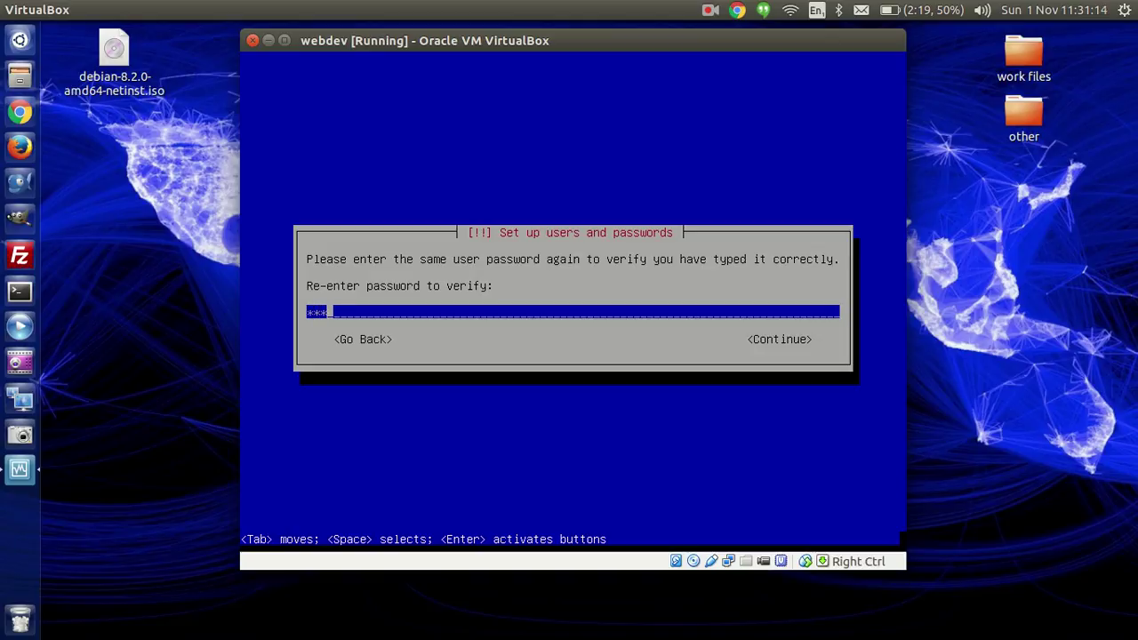
{"action": "type", "text": "***"}
{"action": "key", "text": "Return"}
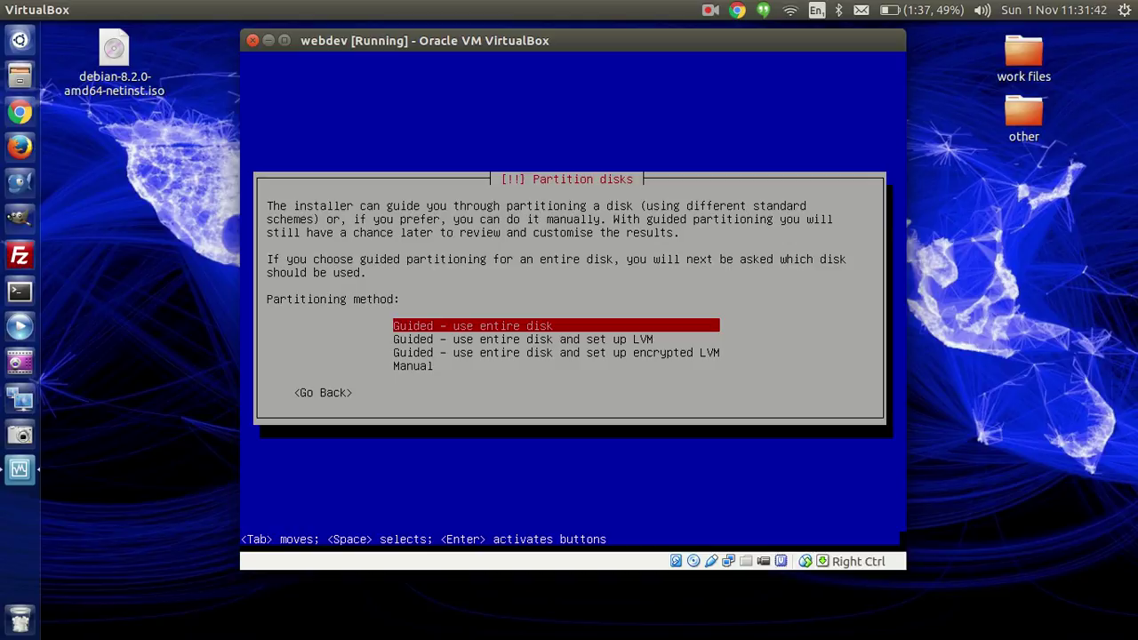
Step: Guided-partition the 21.5 GB virtual disk with all files in one partition and write the changes
{"action": "key", "text": "Return"}
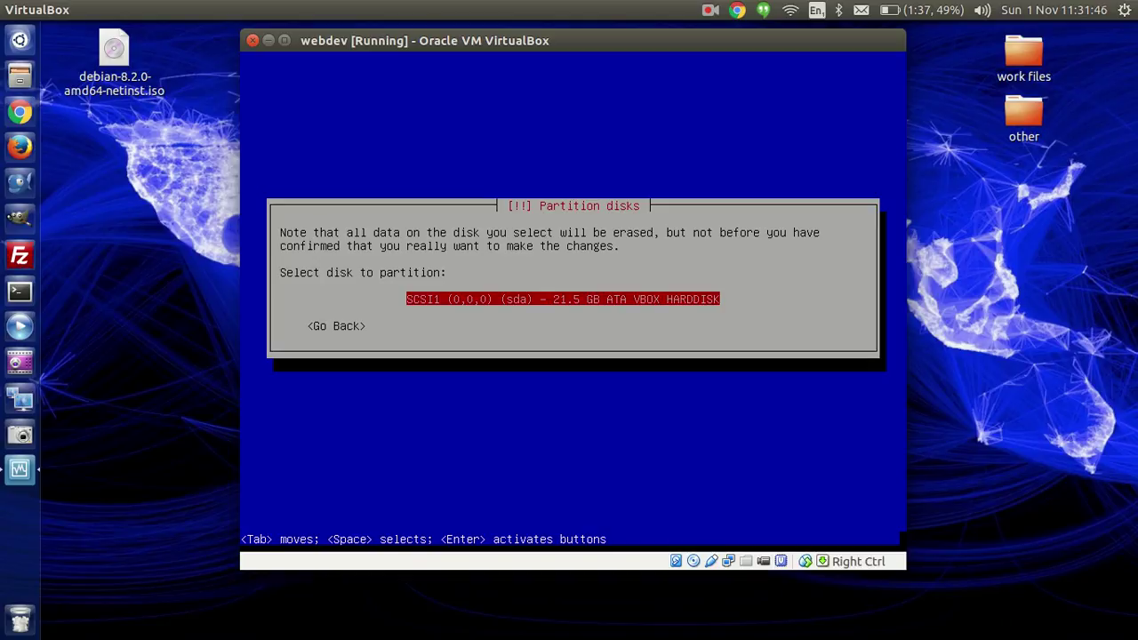
{"action": "key", "text": "Return"}
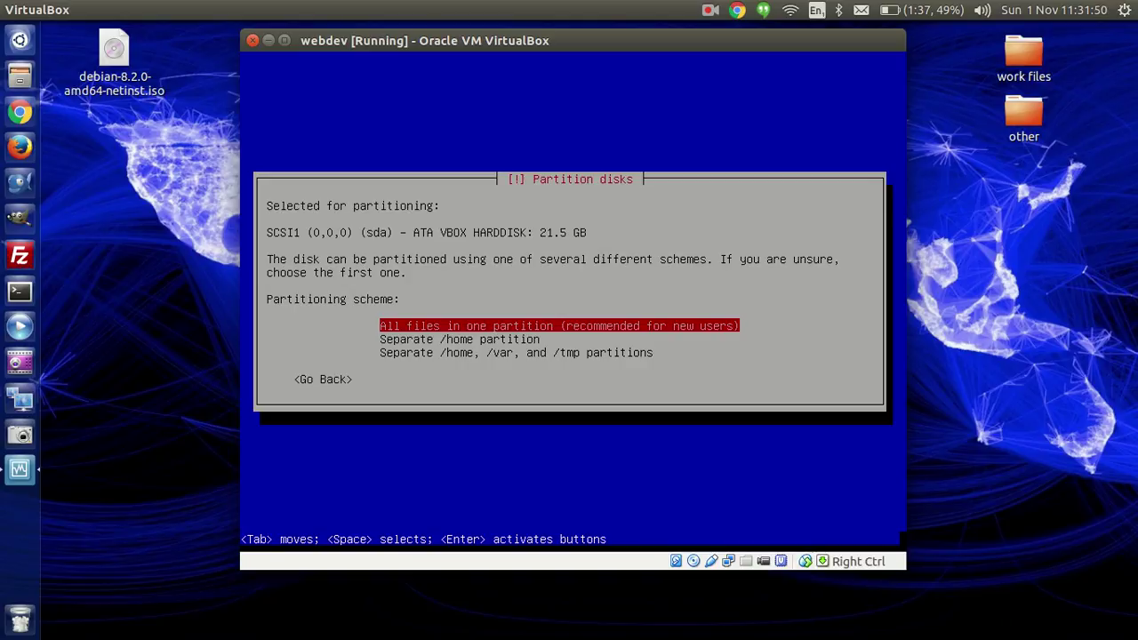
{"action": "key", "text": "Down"}
{"action": "key", "text": "Down"}
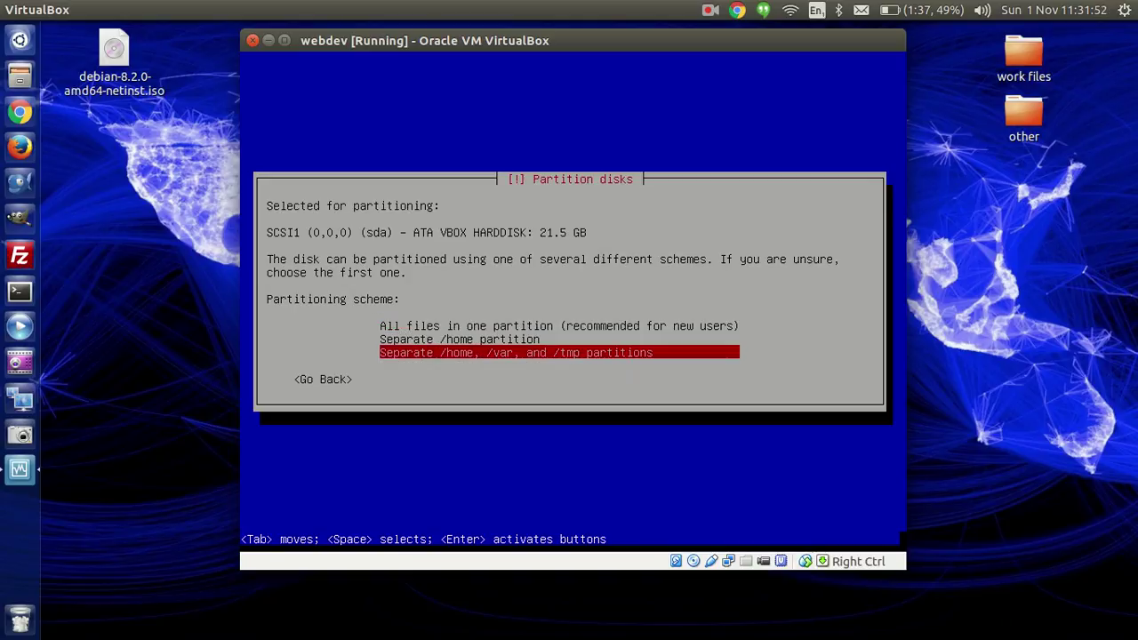
{"action": "key", "text": "Down"}
{"action": "key", "text": "Down"}
{"action": "key", "text": "Down"}
{"action": "key", "text": "Down"}
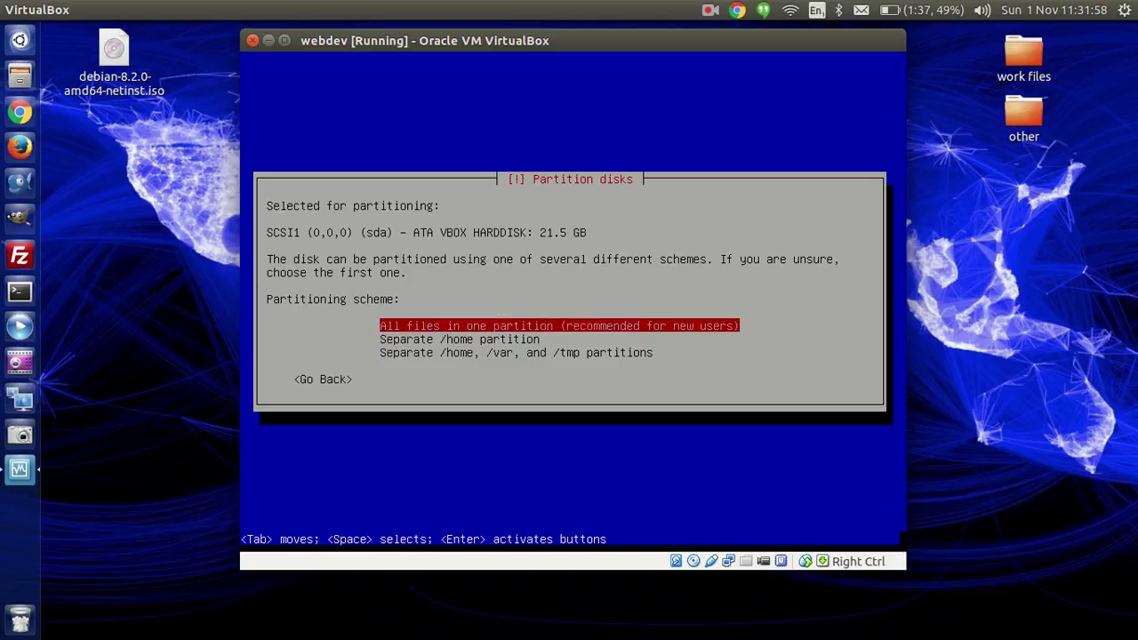
{"action": "key", "text": "Return"}
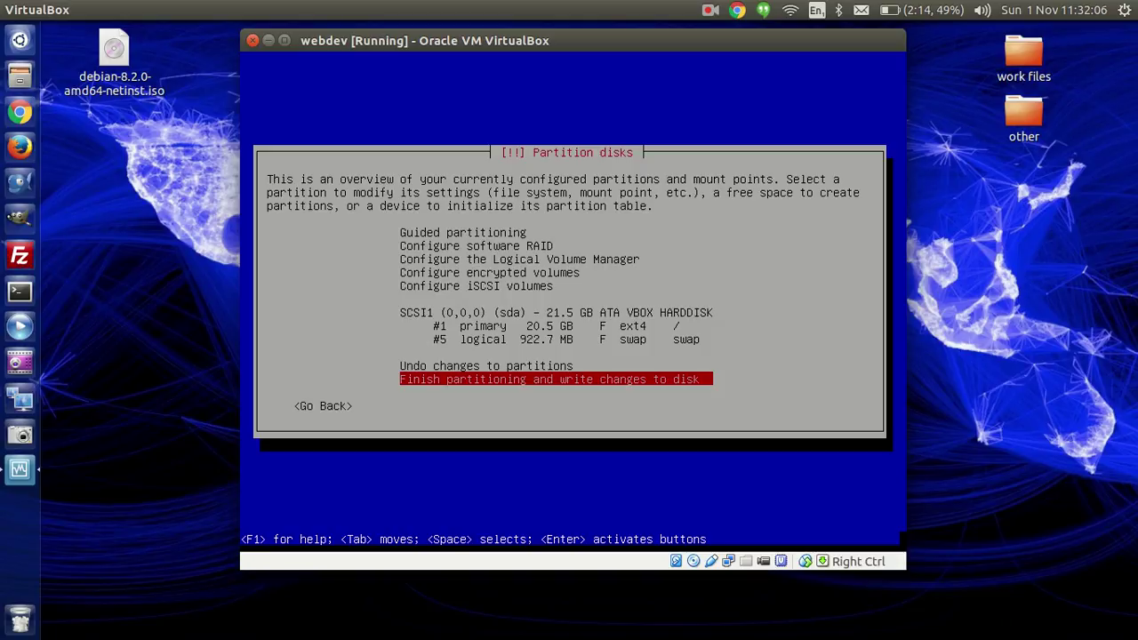
{"action": "key", "text": "Return"}
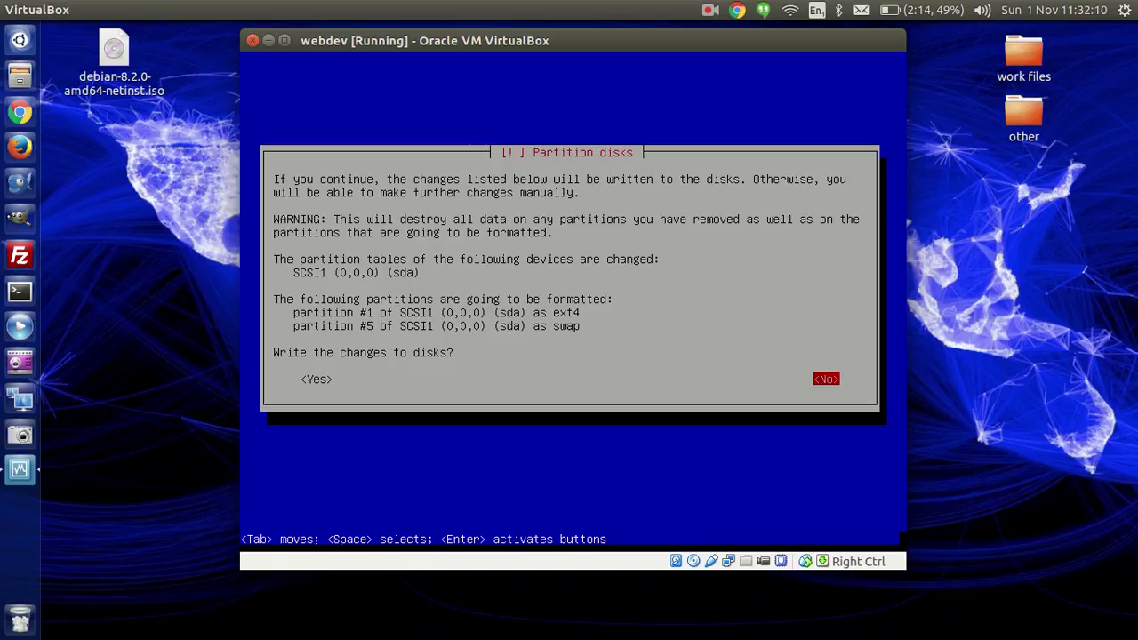
{"action": "key", "text": "Tab"}
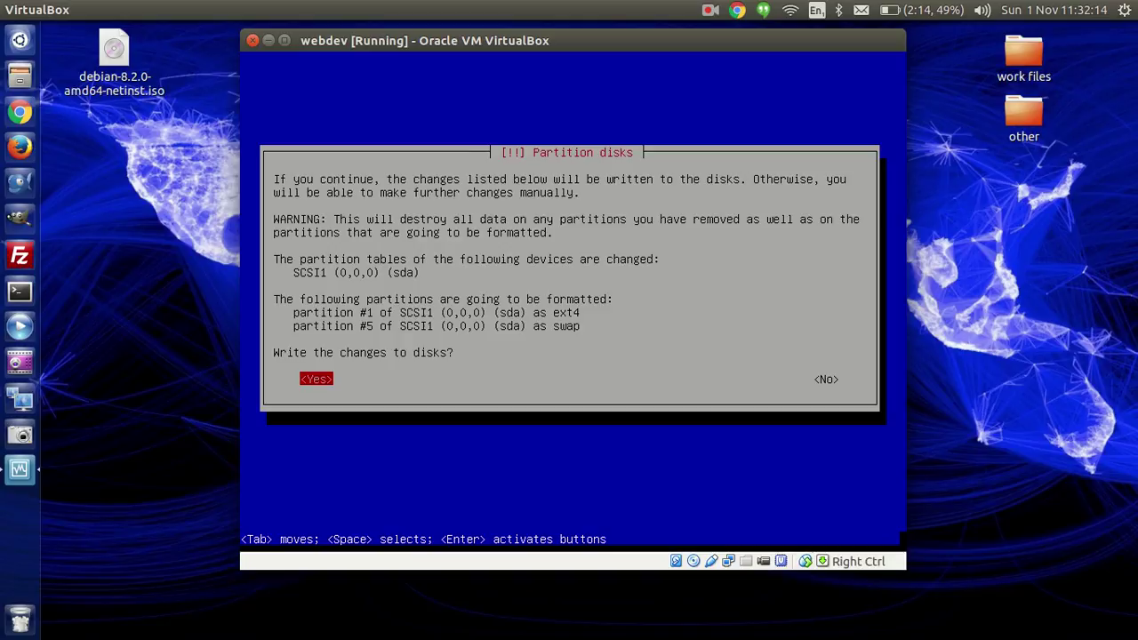
{"action": "key", "text": "Return"}
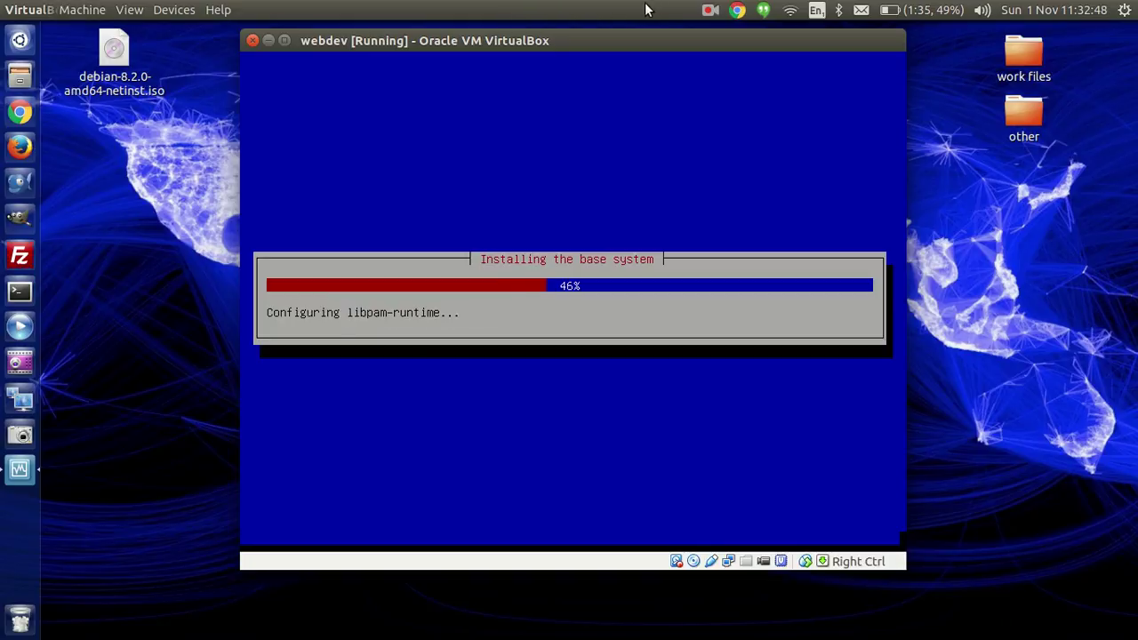
Step: Let the base system installation progress to 47%, configuring systemd
{"action": "left_click", "coordinate": [709, 9]}
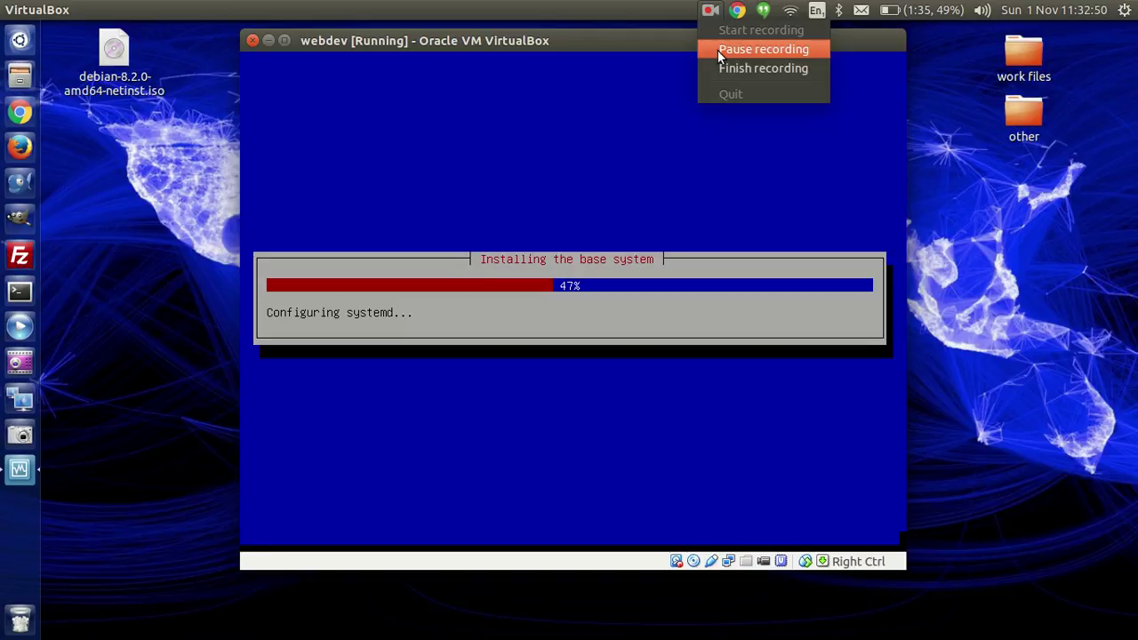
{"action": "left_click", "coordinate": [763, 49]}
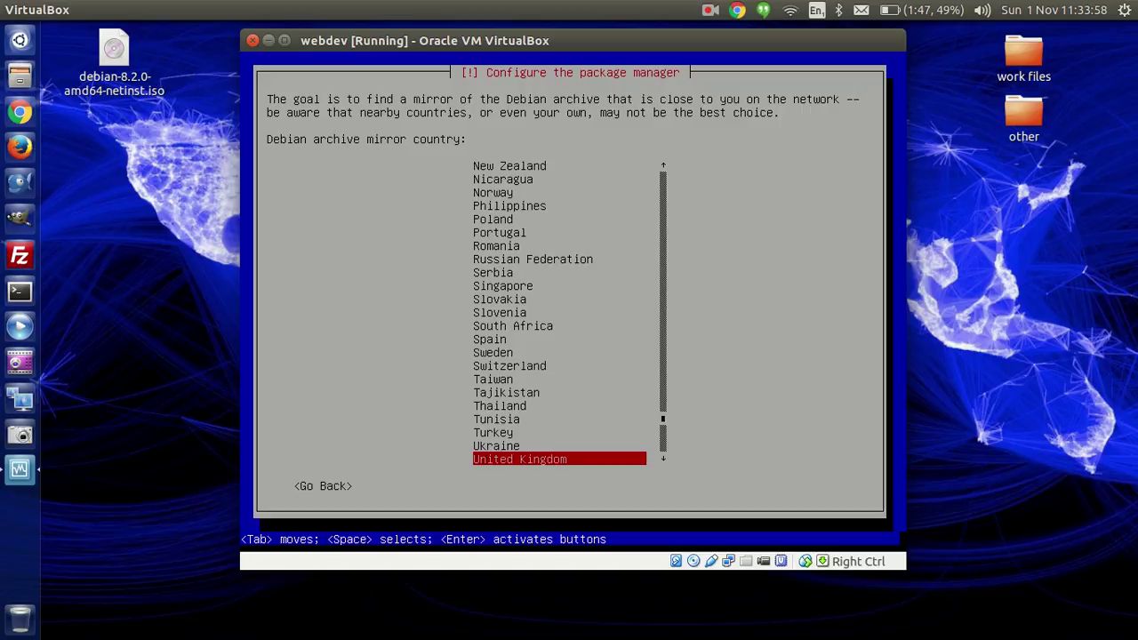
Step: Select the United Kingdom mirror ftp.uk.debian.org and continue without an HTTP proxy
{"action": "key", "text": "Return"}
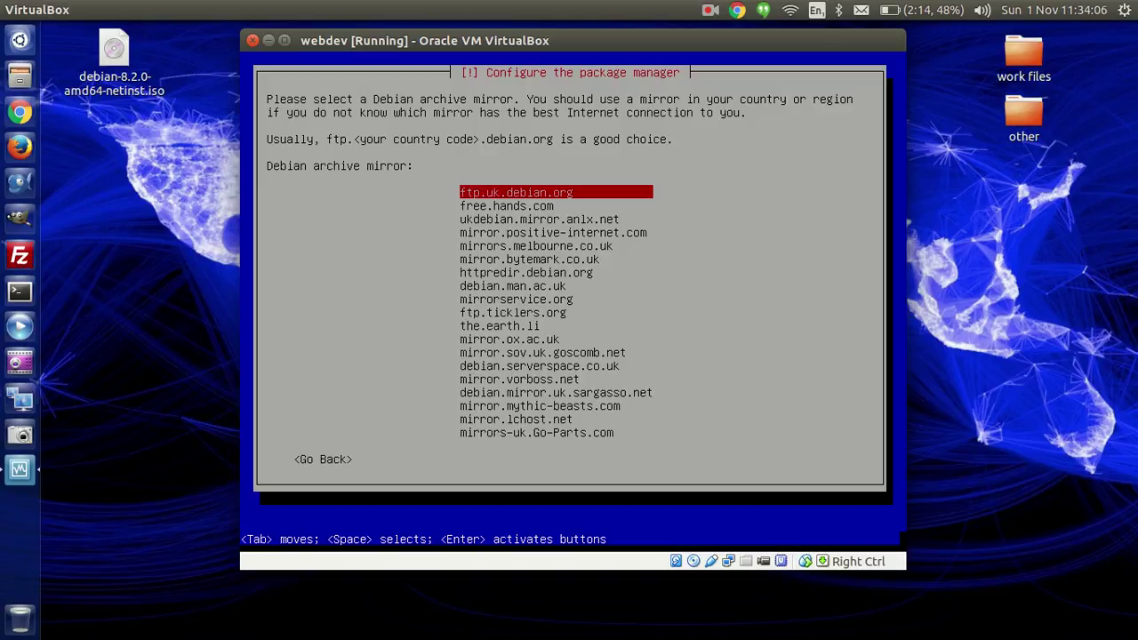
{"action": "key", "text": "Return"}
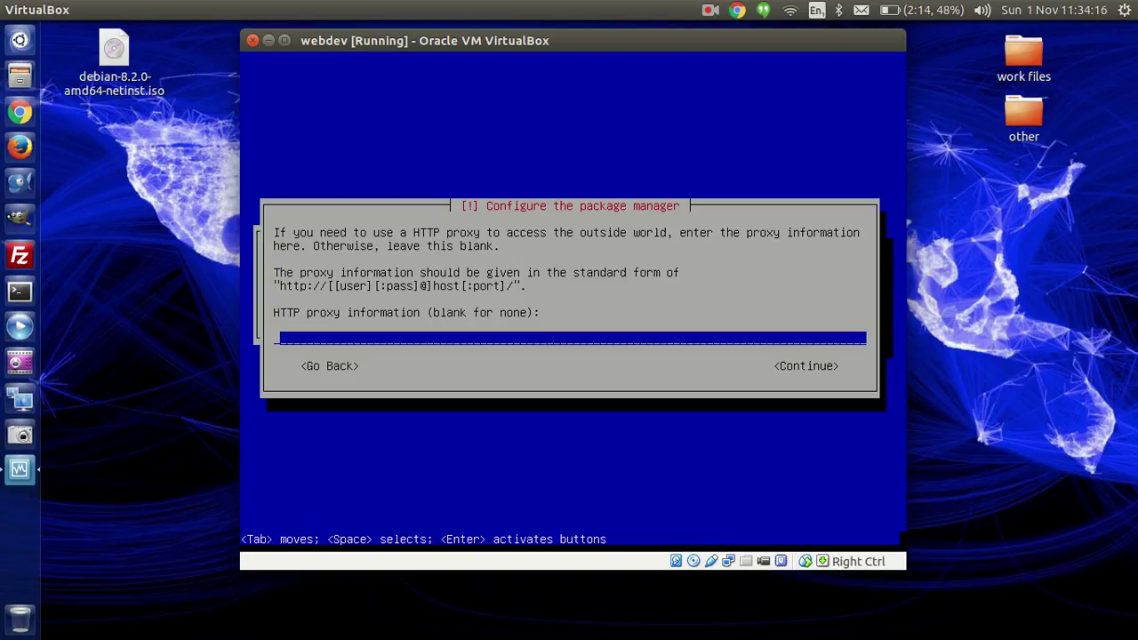
{"action": "key", "text": "Tab"}
{"action": "key", "text": "Return"}
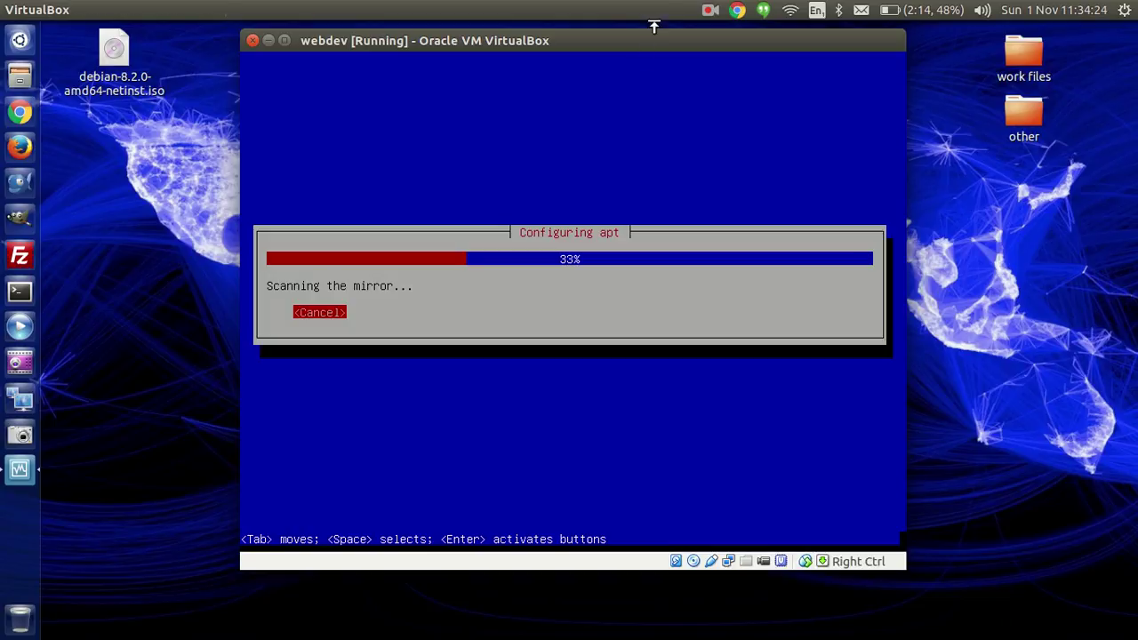
Step: Let the installer finish configuring apt until the popularity-contest survey question appears
{"action": "left_click", "coordinate": [708, 10]}
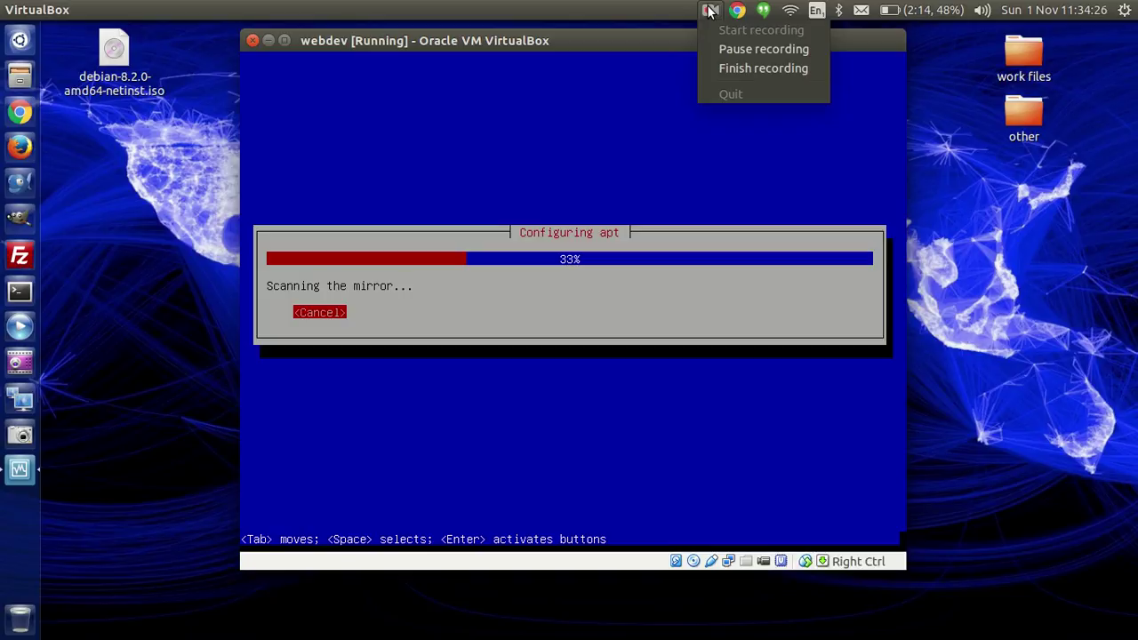
{"action": "left_click", "coordinate": [720, 48]}
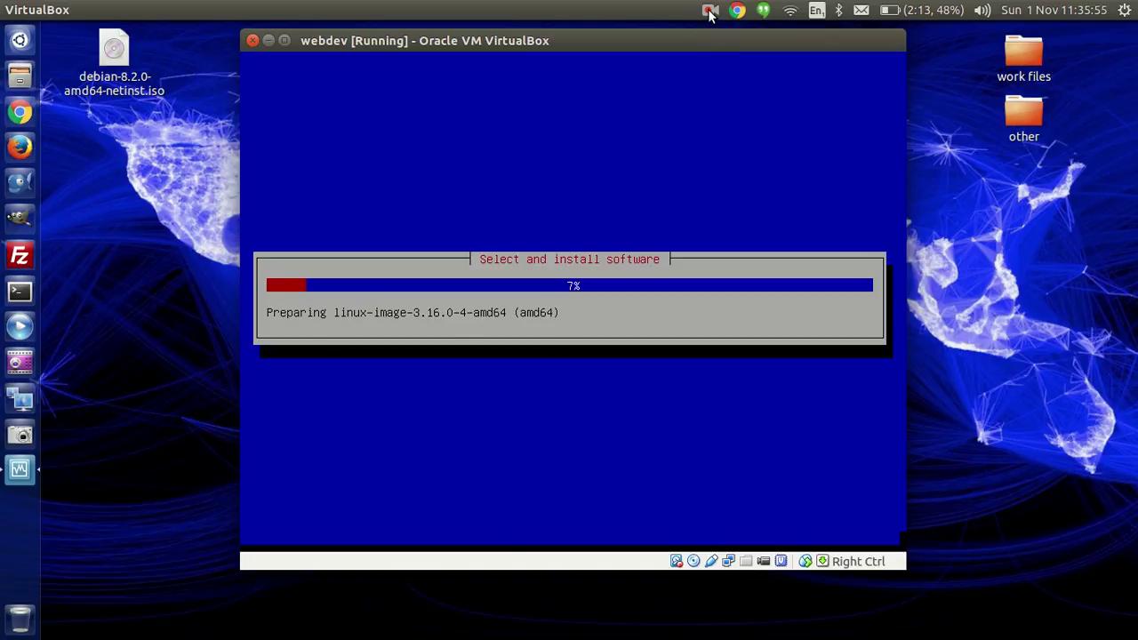
{"action": "left_click", "coordinate": [709, 13]}
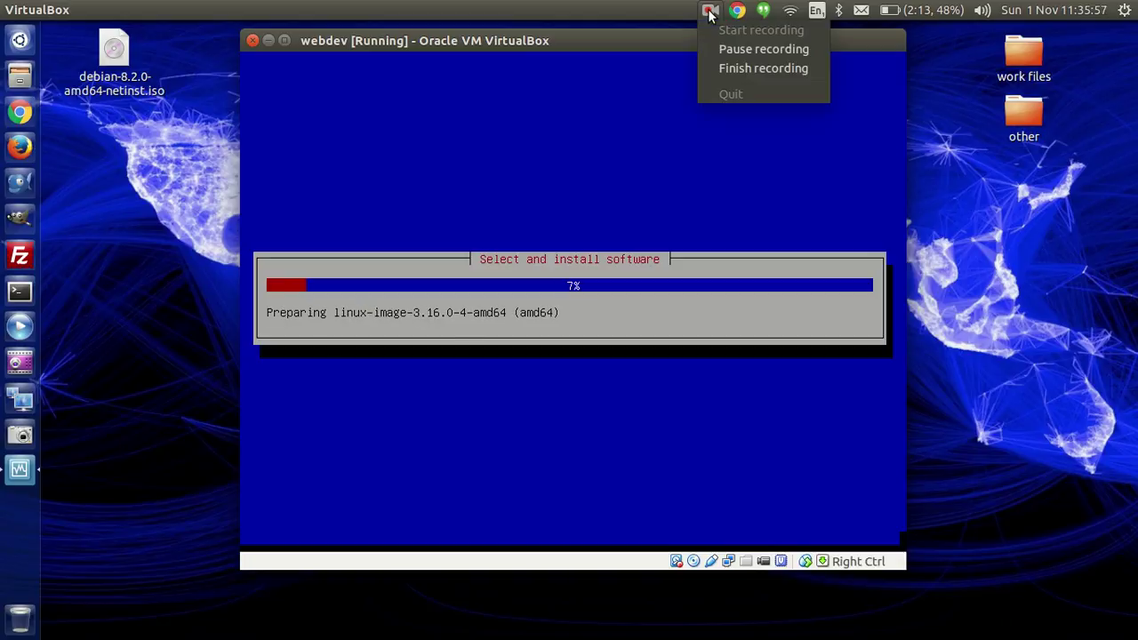
{"action": "left_click", "coordinate": [723, 48]}
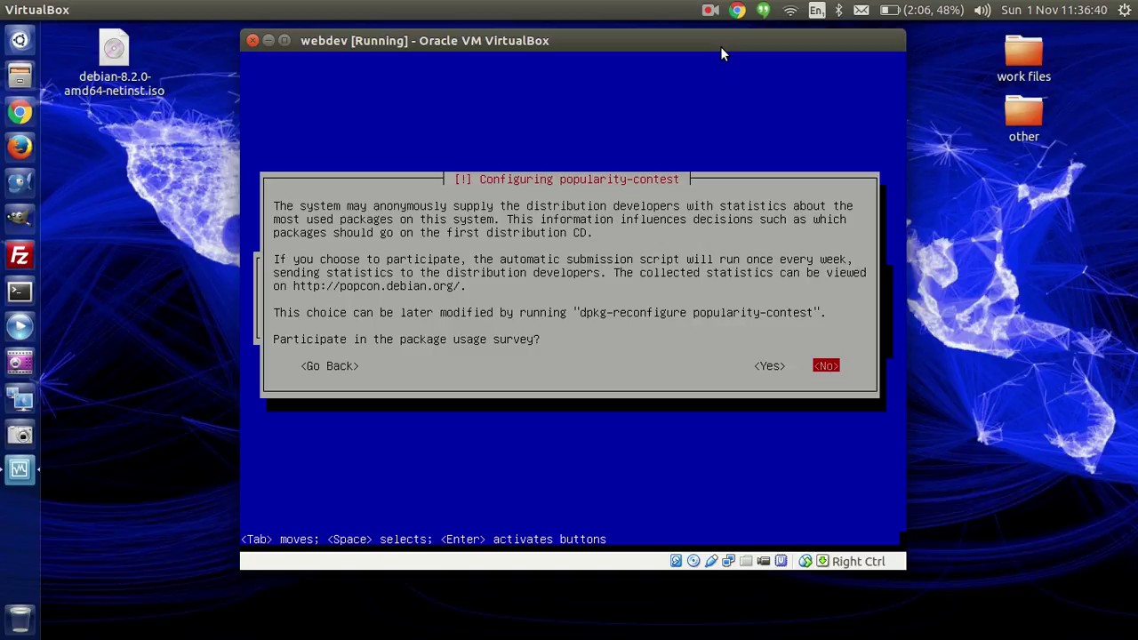
Step: Join the popularity-contest survey and install only SSH server and standard utilities, dropping desktop and print server
{"action": "key", "text": "Left"}
{"action": "key", "text": "Return"}
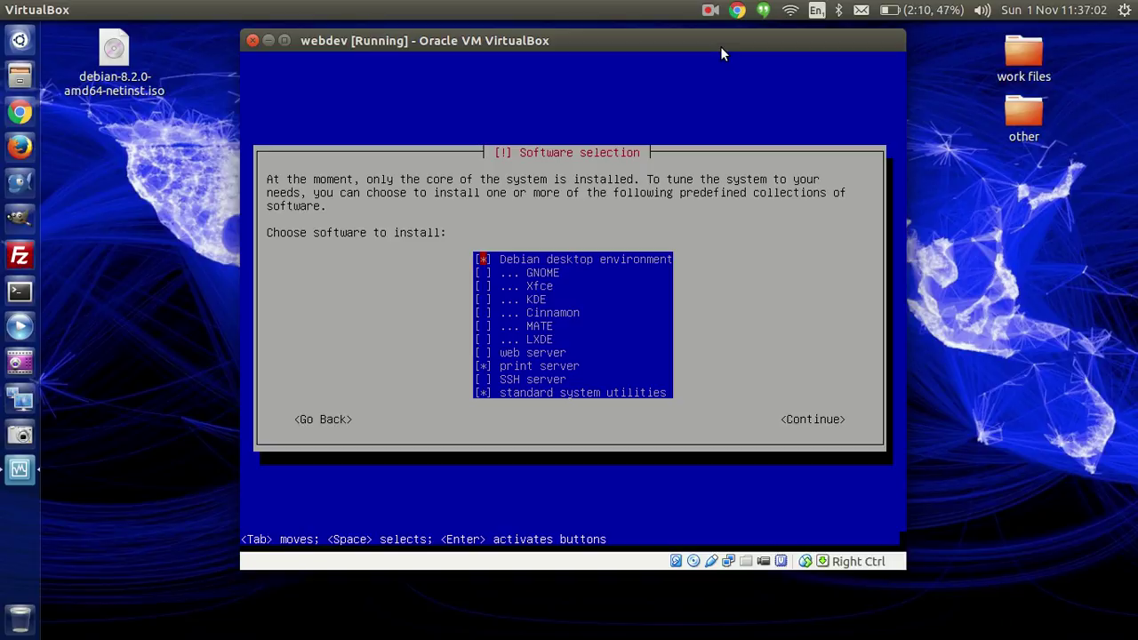
{"action": "key", "text": "space"}
{"action": "key", "text": "Down"}
{"action": "key", "text": "Down"}
{"action": "key", "text": "Down"}
{"action": "key", "text": "Down"}
{"action": "key", "text": "Down"}
{"action": "key", "text": "Down"}
{"action": "key", "text": "Down"}
{"action": "key", "text": "Down"}
{"action": "key", "text": "space"}
{"action": "key", "text": "Down"}
{"action": "key", "text": "space"}
{"action": "key", "text": "Down"}
{"action": "key", "text": "Down"}
{"action": "key", "text": "Tab"}
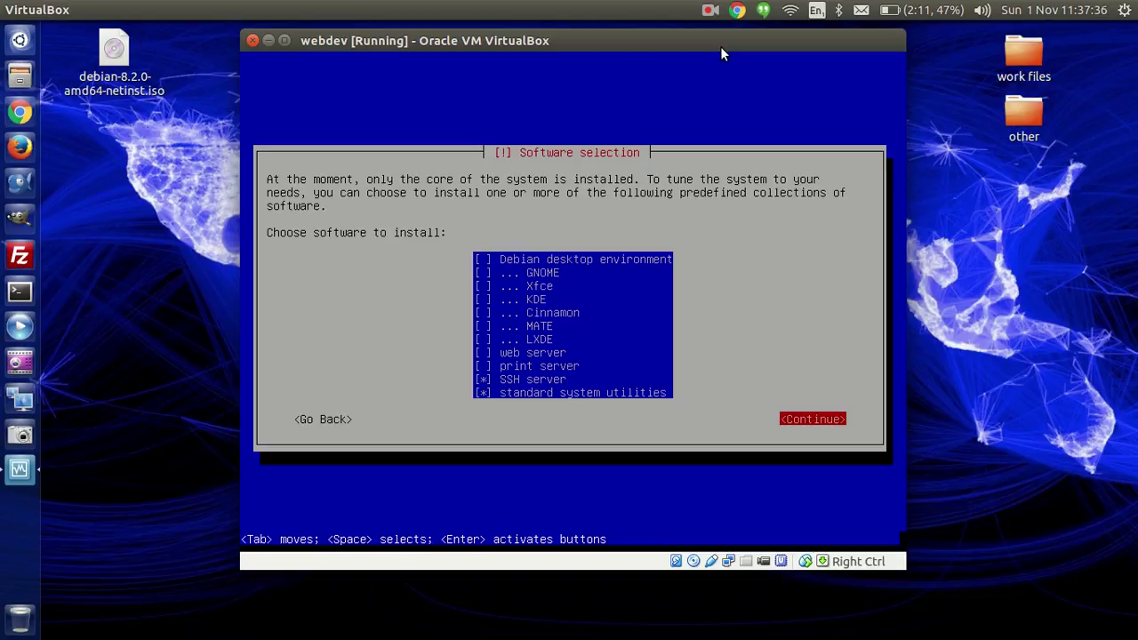
{"action": "key", "text": "Return"}
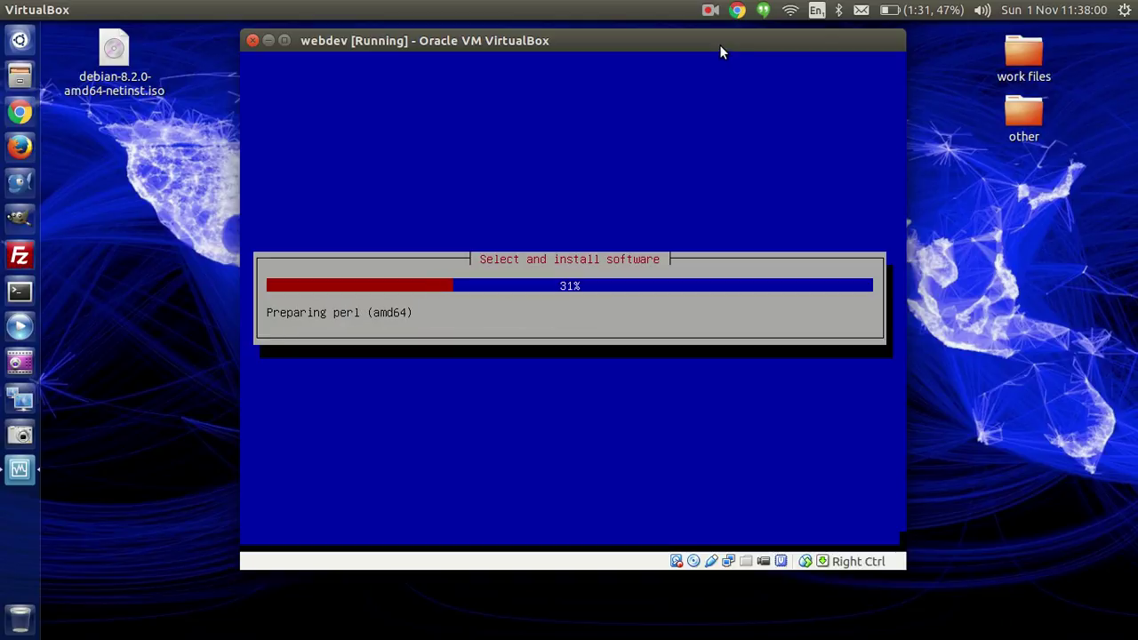
Step: Let the Select and install software progress finish until the GRUB boot loader prompt appears
{"action": "left_click", "coordinate": [708, 10]}
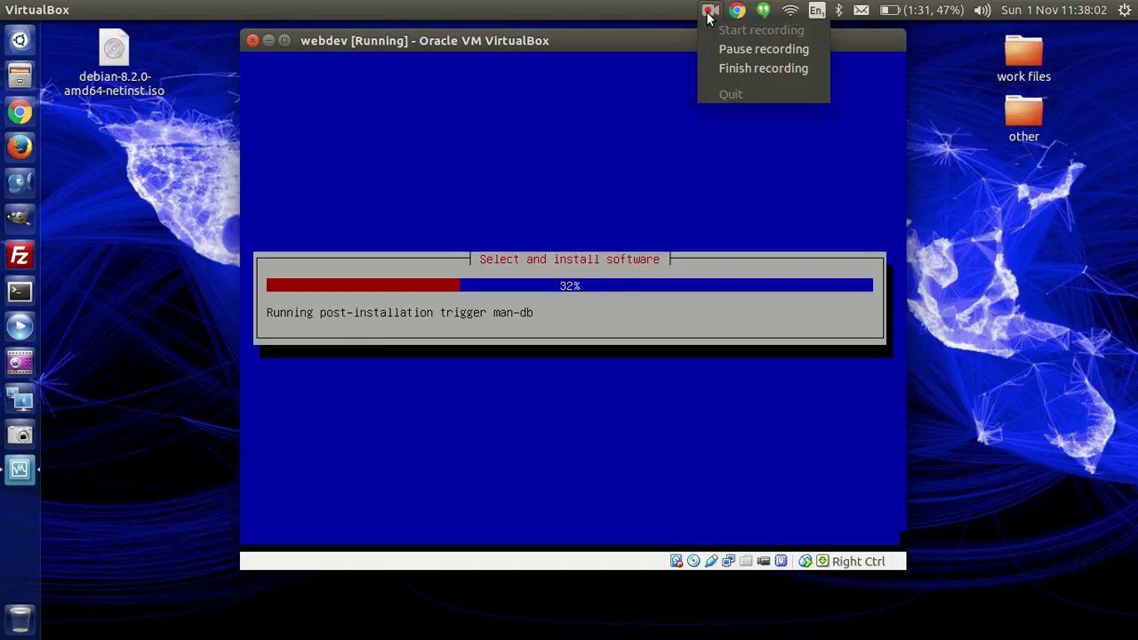
{"action": "left_click", "coordinate": [722, 49]}
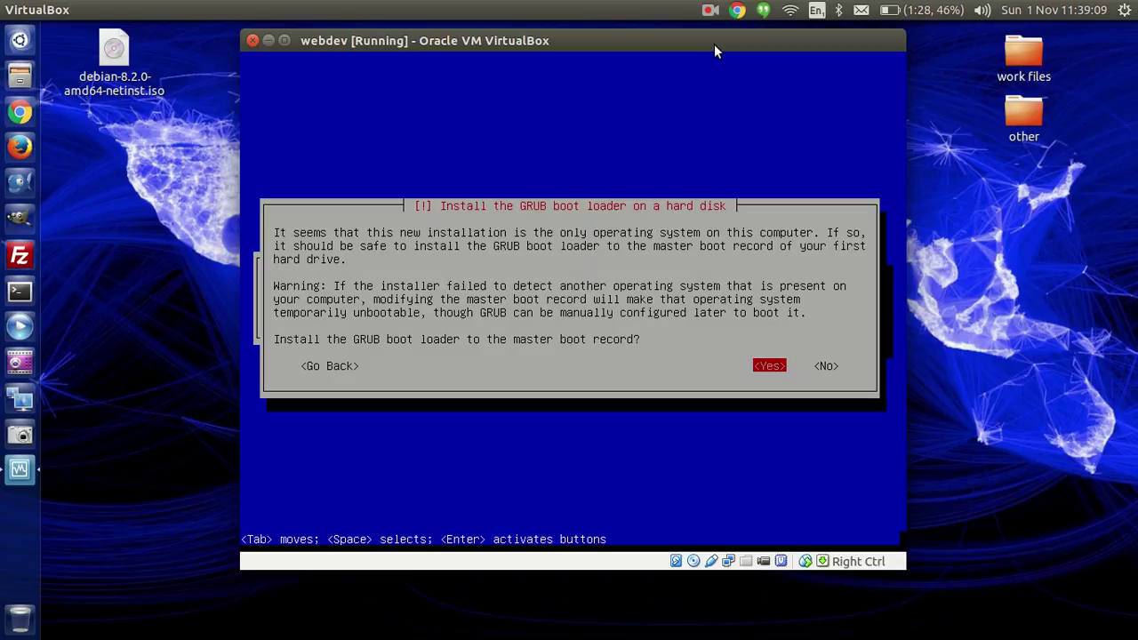
Step: Install GRUB to the master boot record on /dev/sda and finish the installation to reboot
{"action": "key", "text": "Return"}
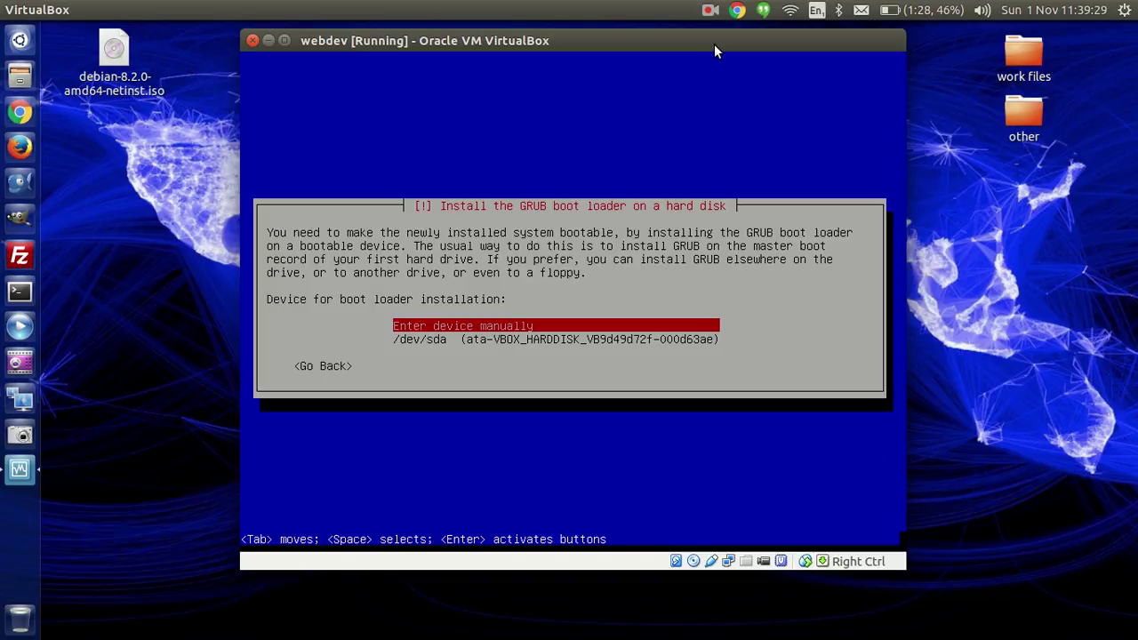
{"action": "key", "text": "Down"}
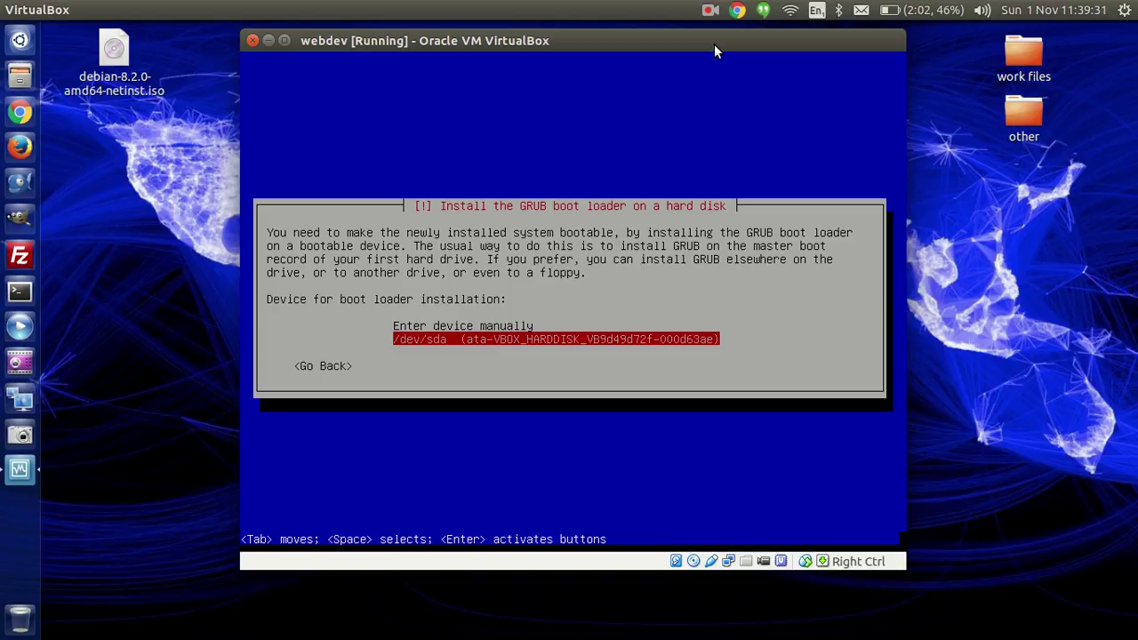
{"action": "key", "text": "Return"}
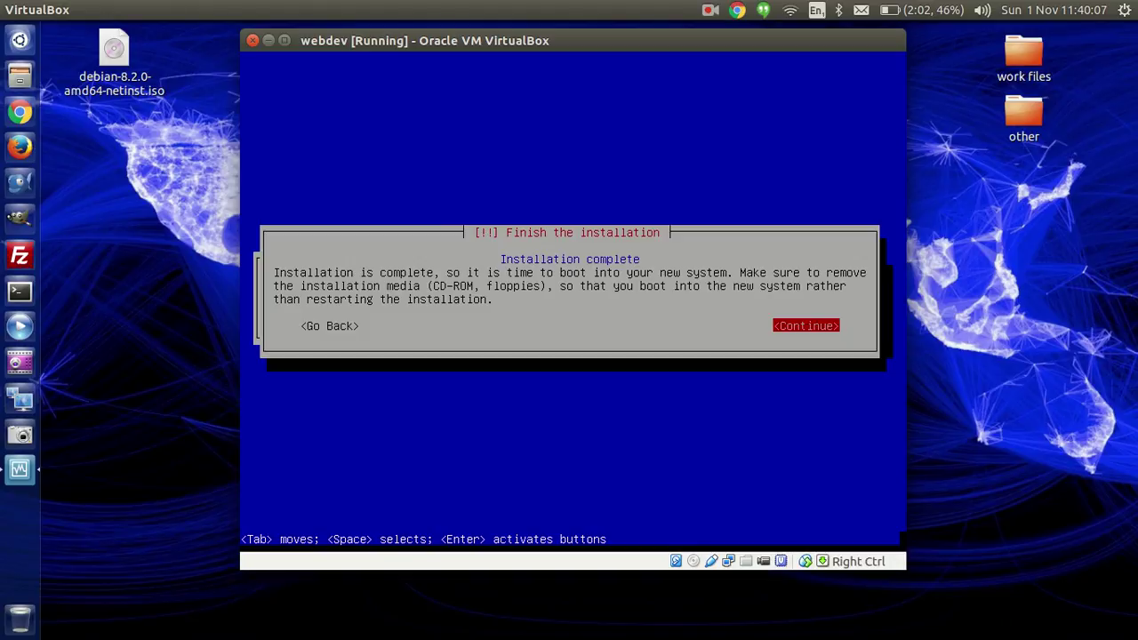
{"action": "key", "text": "Return"}
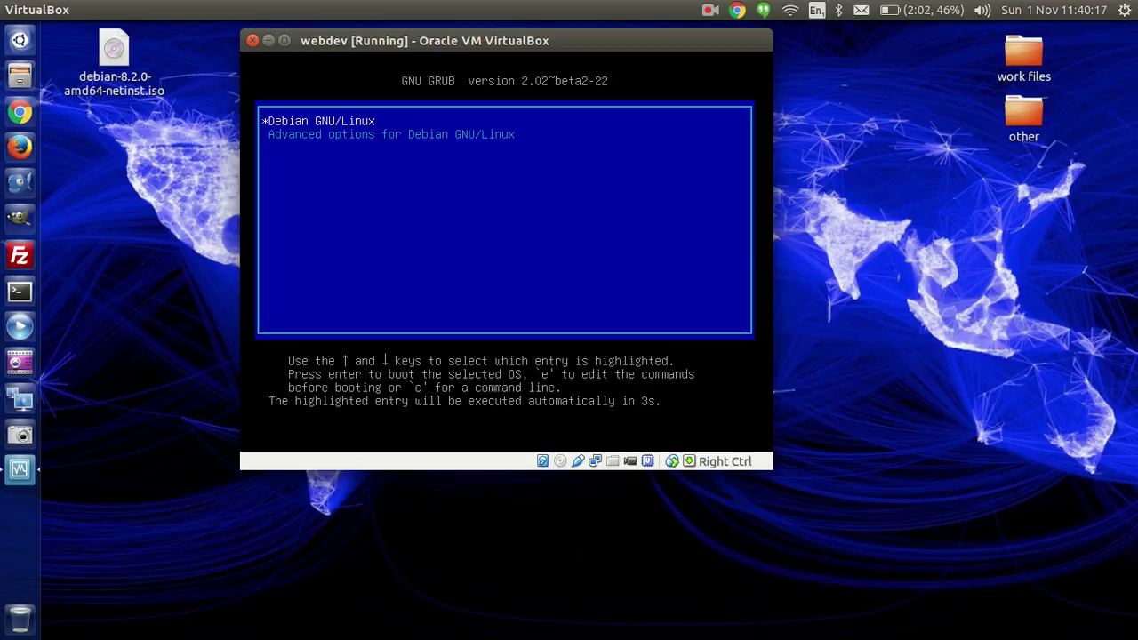
Step: Boot Debian GNU/Linux from the GRUB menu without waiting for the countdown
{"action": "key", "text": "Return"}
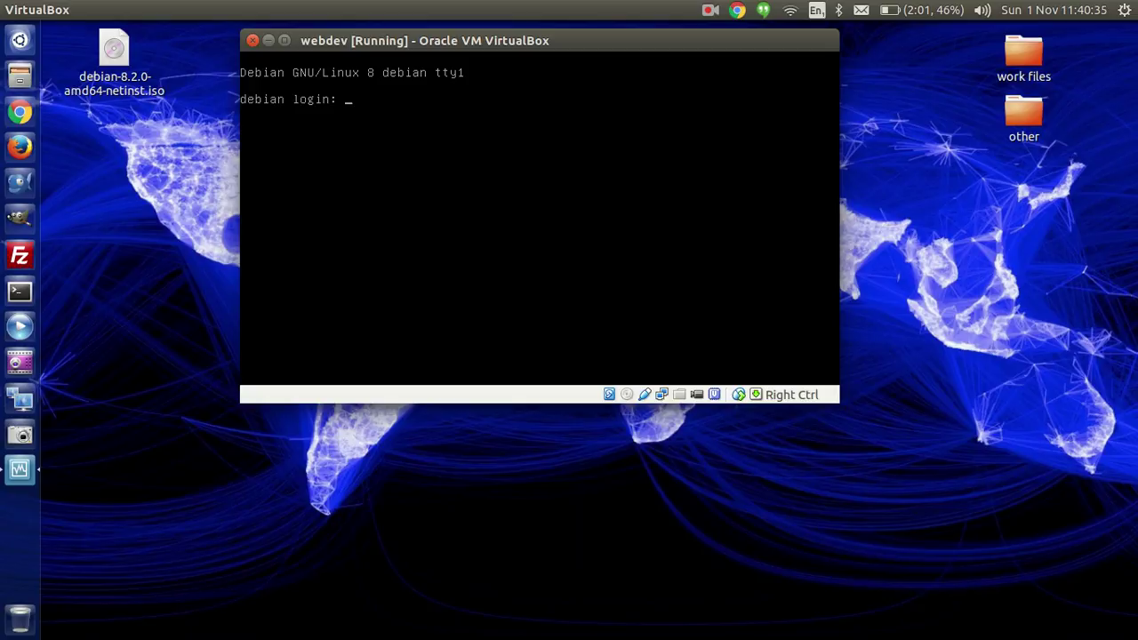
{"action": "type", "text": "root"}
{"action": "key", "text": "Return"}
{"action": "key", "text": "Return"}
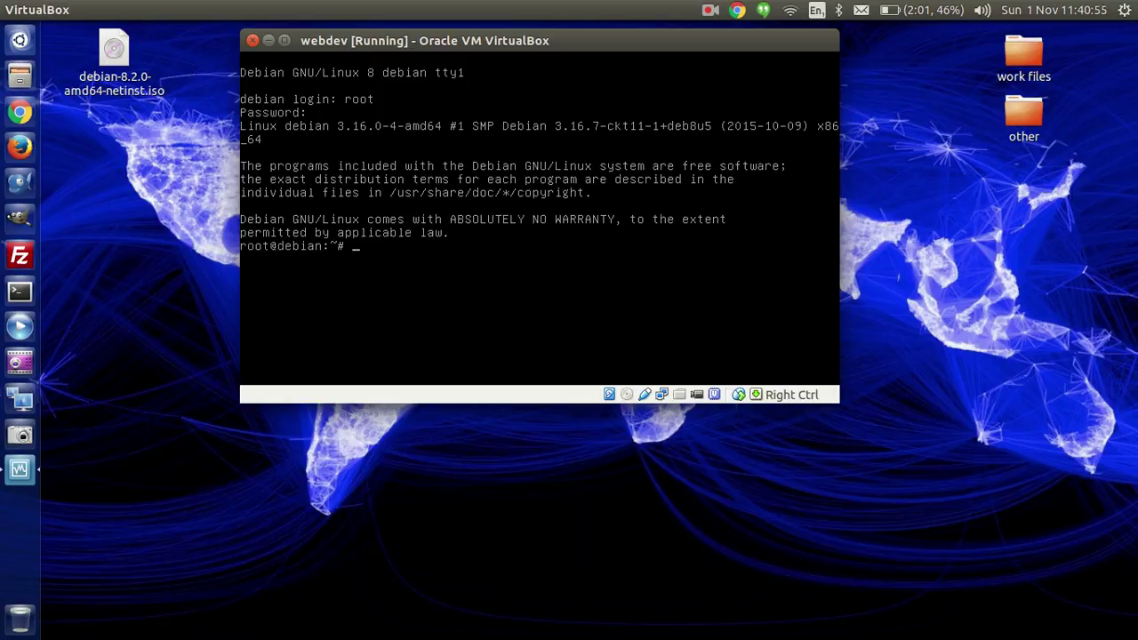
{"action": "type", "text": "pingf"}
{"action": "key", "text": "BackSpace"}
{"action": "type", "text": "www.google"}
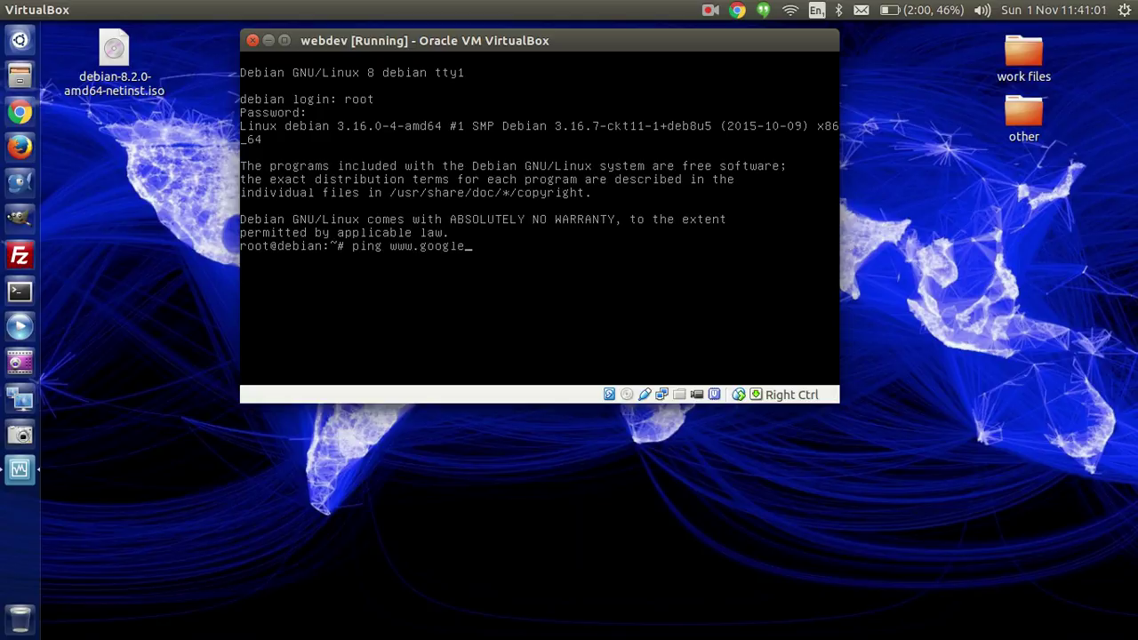
{"action": "type", "text": ".co.uk"}
{"action": "key", "text": "Return"}
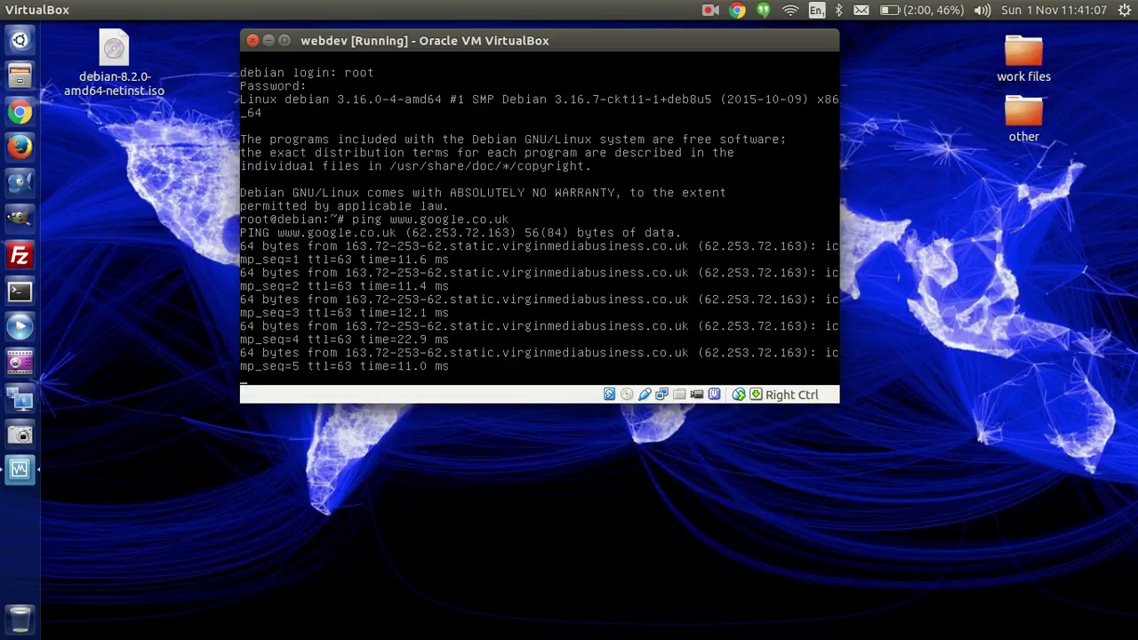
{"action": "key", "text": "ctrl+c"}
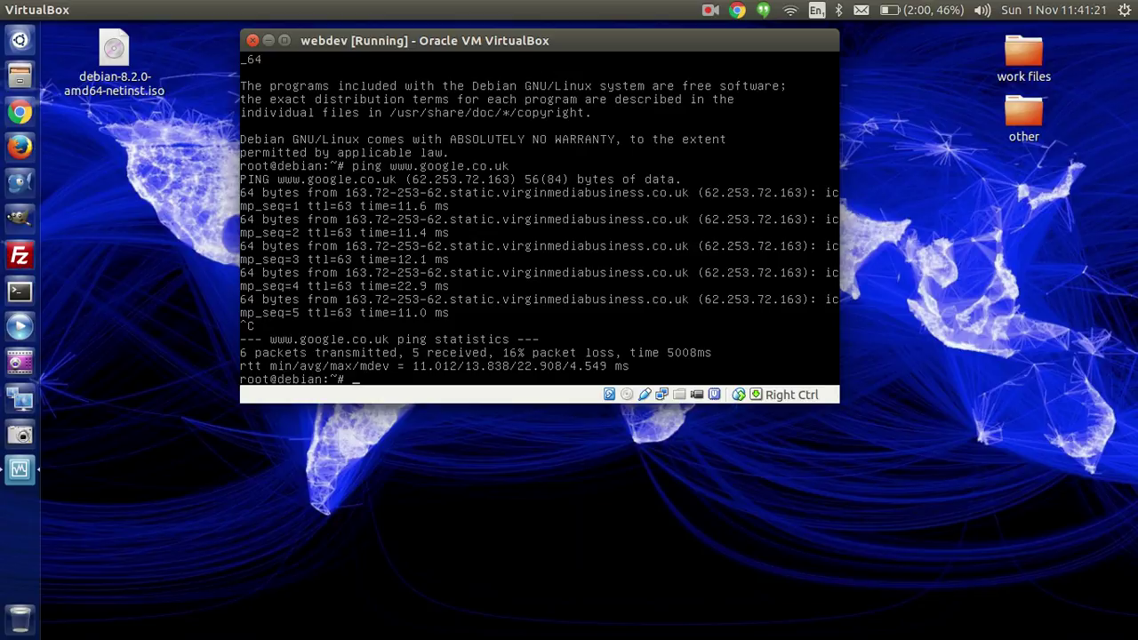
Step: Run ifconfig to list eth0 at 10.0.2.15 and the loopback interface
{"action": "type", "text": "ifconfig"}
{"action": "key", "text": "Return"}
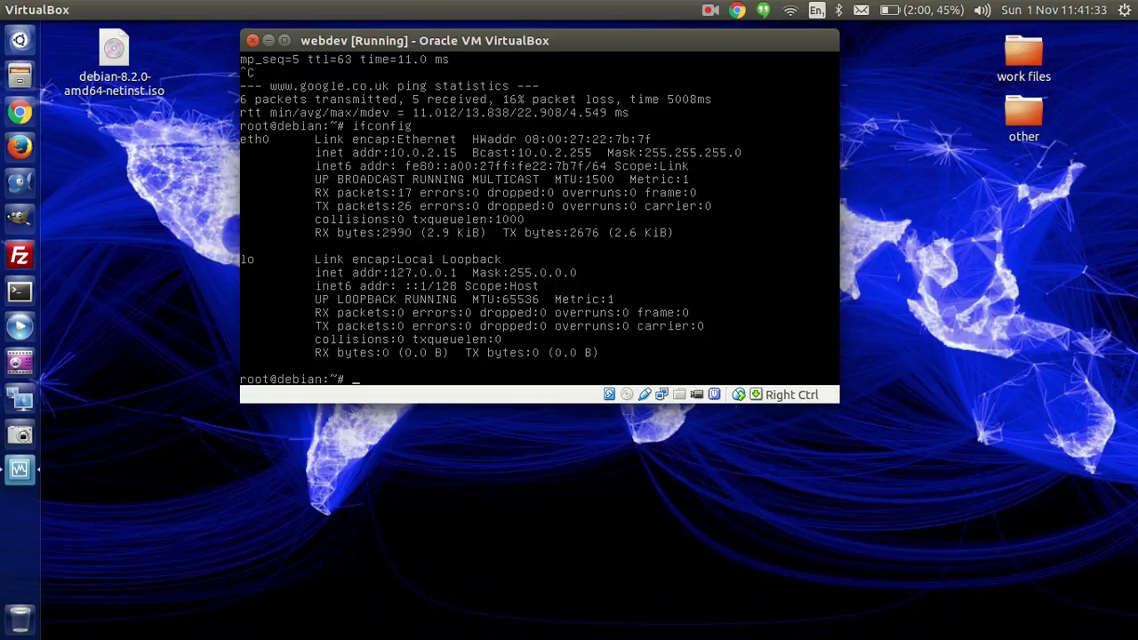
Step: Clear the terminal and leave the webdev VM at the 'debian login:' prompt
{"action": "type", "text": "clear"}
{"action": "key", "text": "Return"}
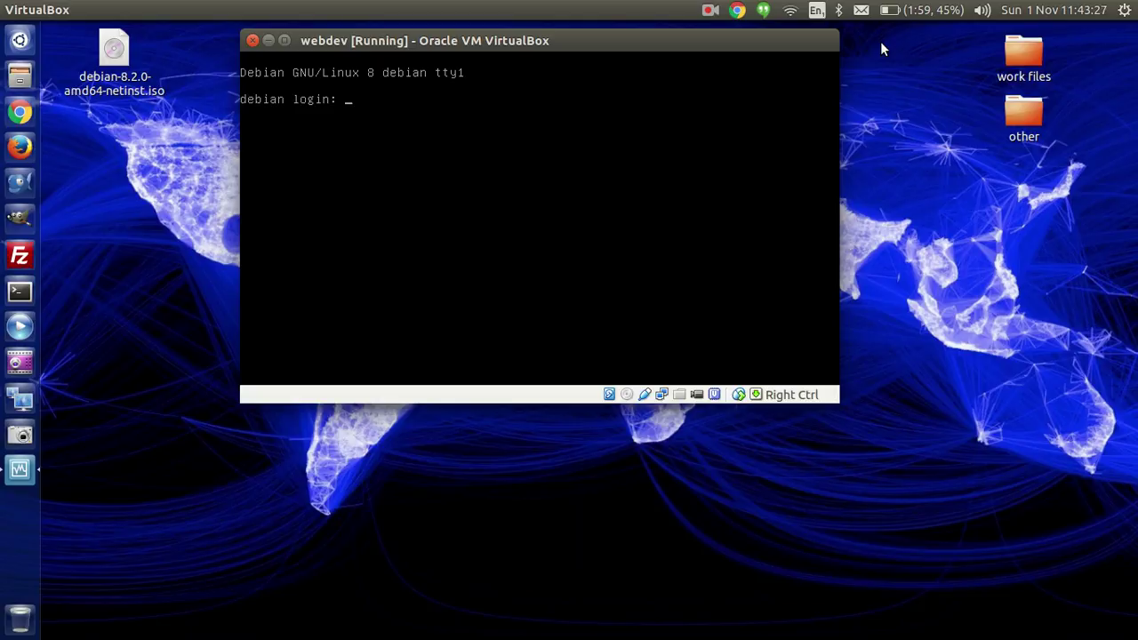
{"action": "left_click", "coordinate": [709, 12]}
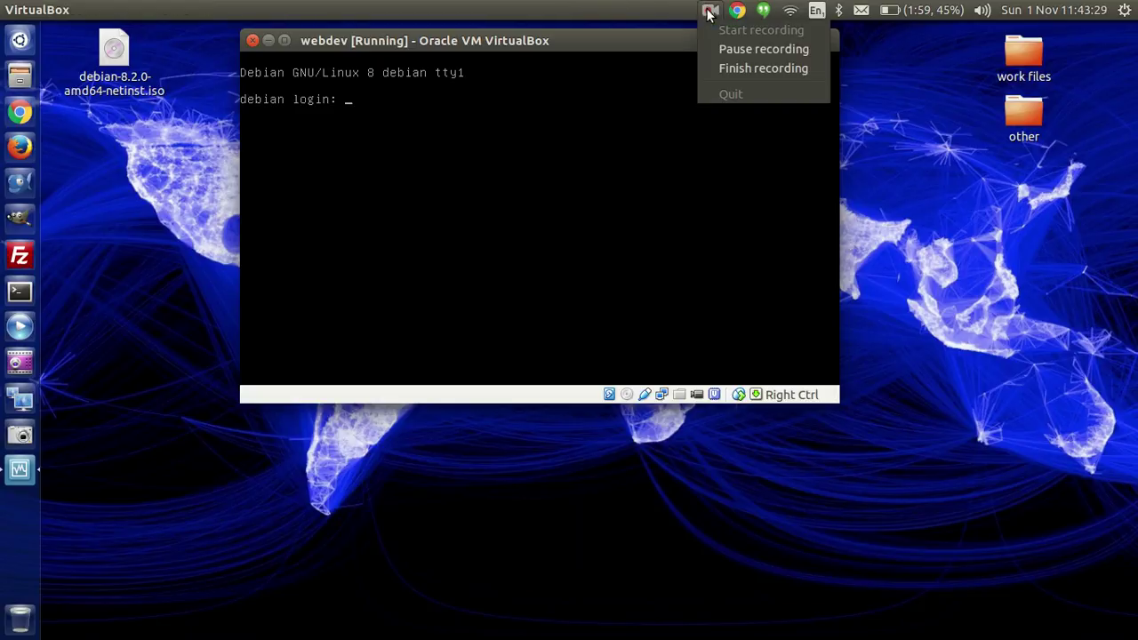